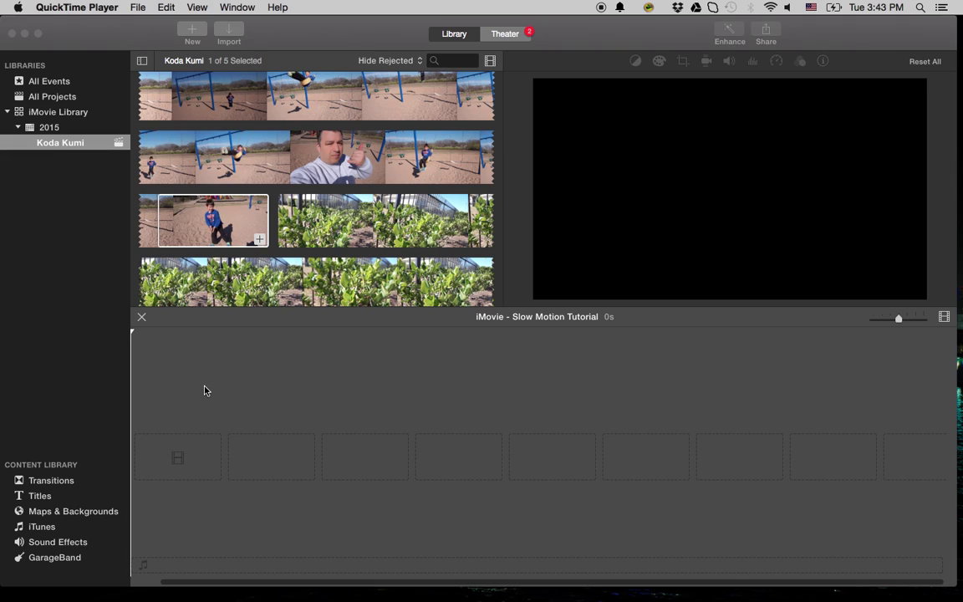
- Add the swing clip to the Slow Motion Tutorial timeline, delete the accidental duplicate, and play it
click(260, 240)
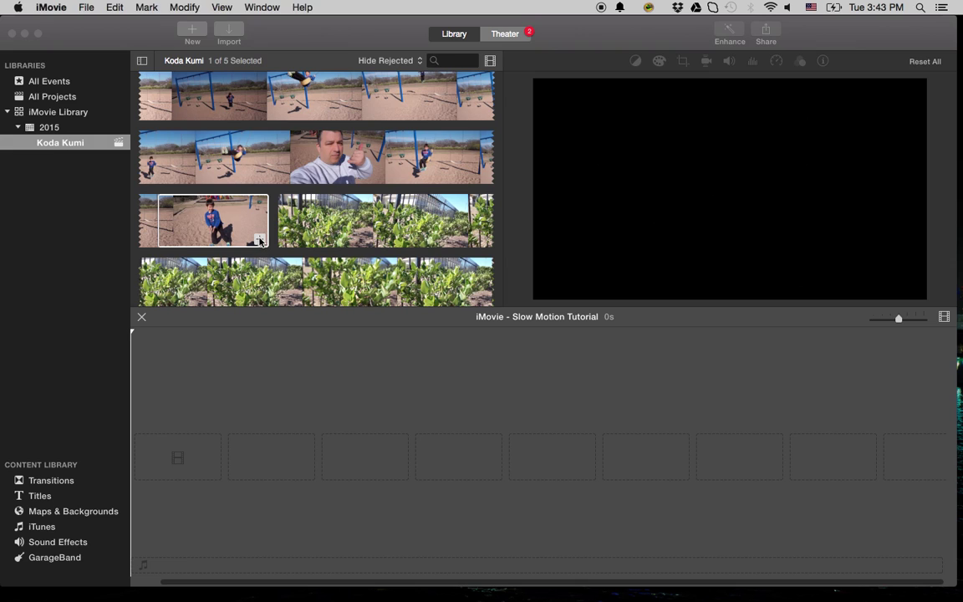
click(260, 240)
click(260, 241)
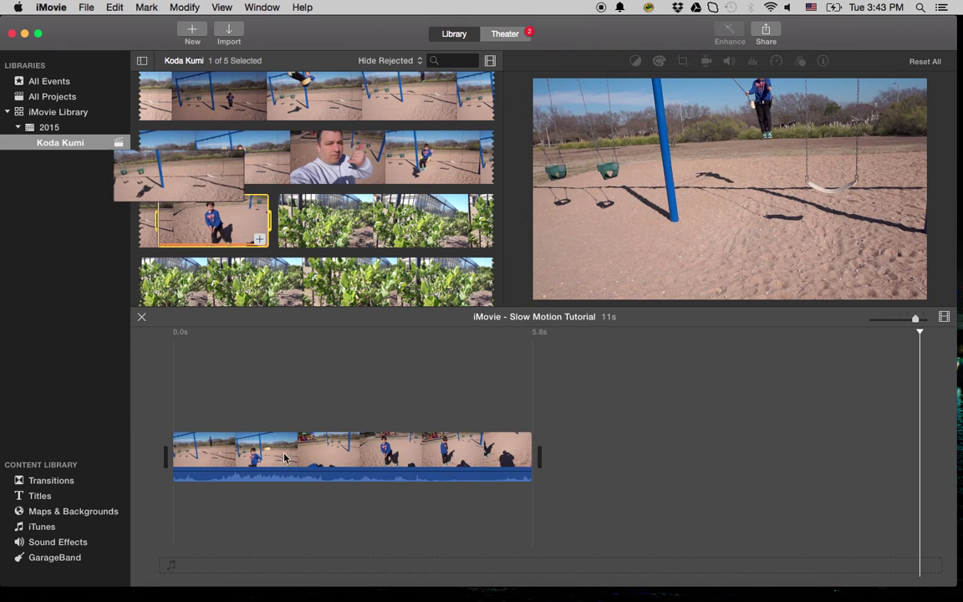
click(603, 442)
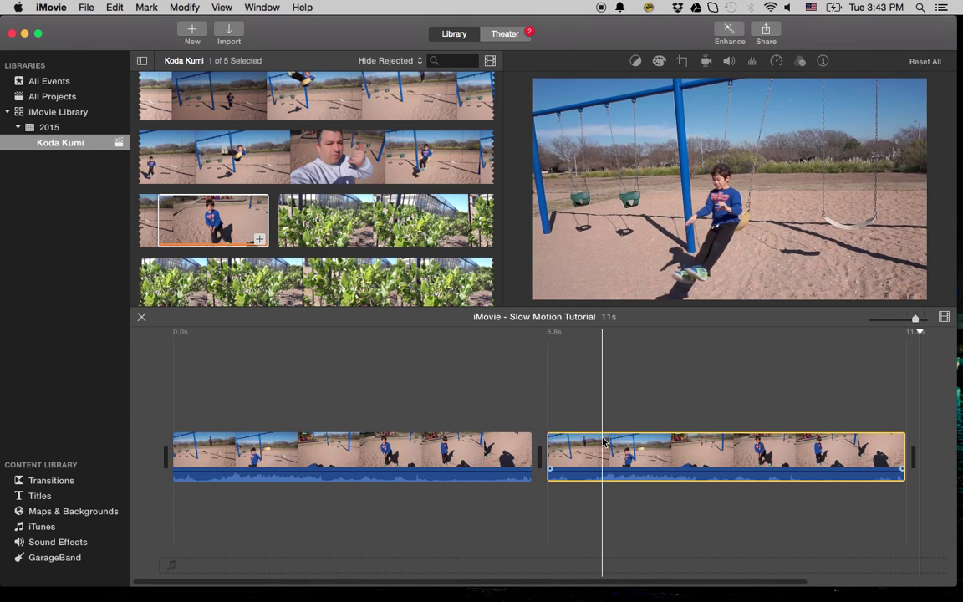
key(Delete)
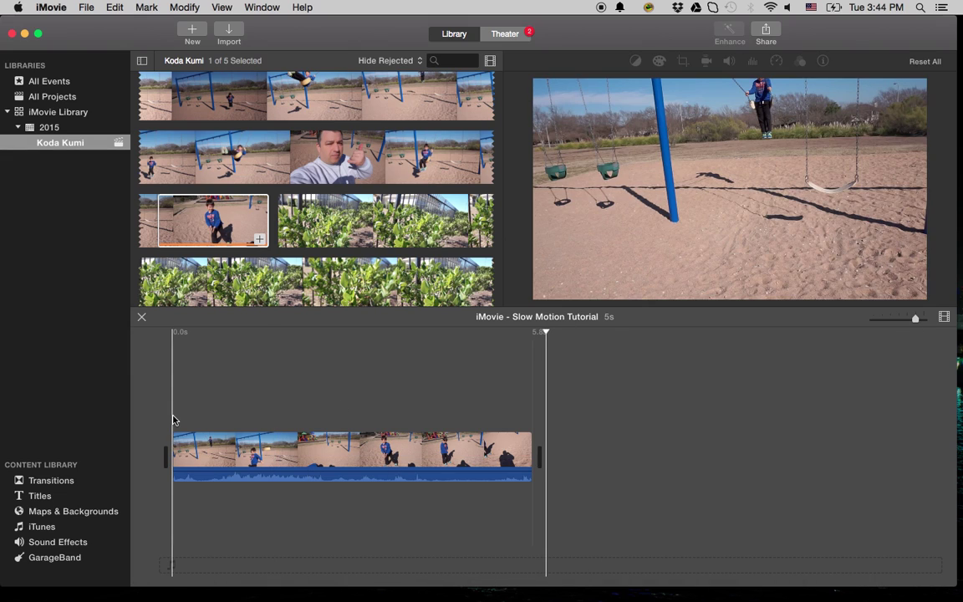
key(space)
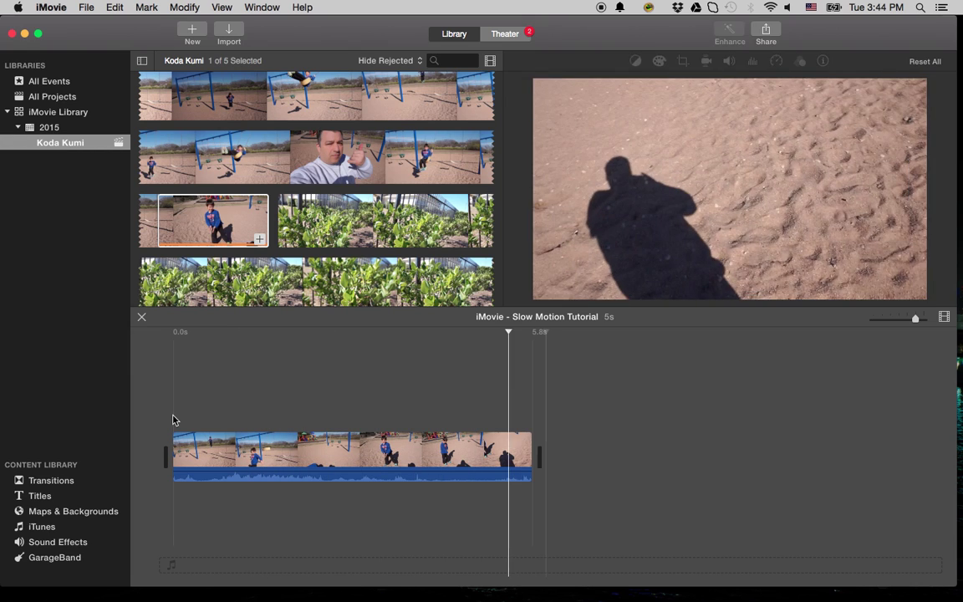
- Switch the swing clip's speed setting to Slow
click(211, 451)
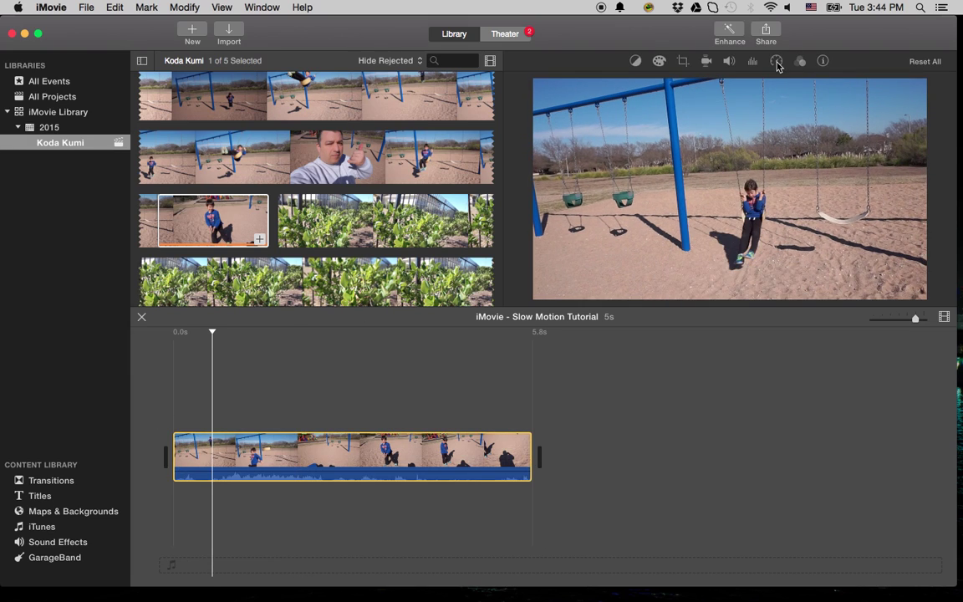
click(776, 64)
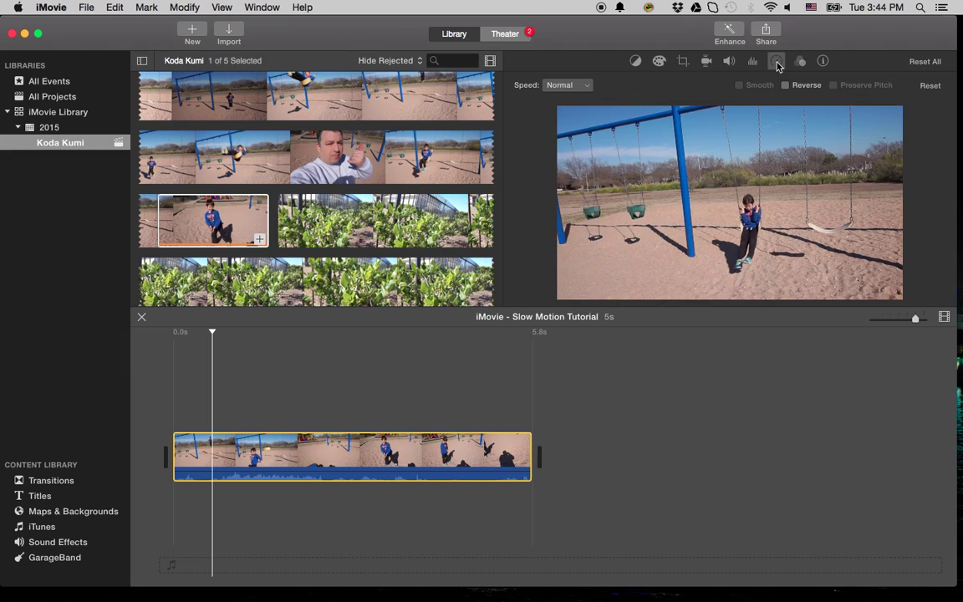
click(587, 85)
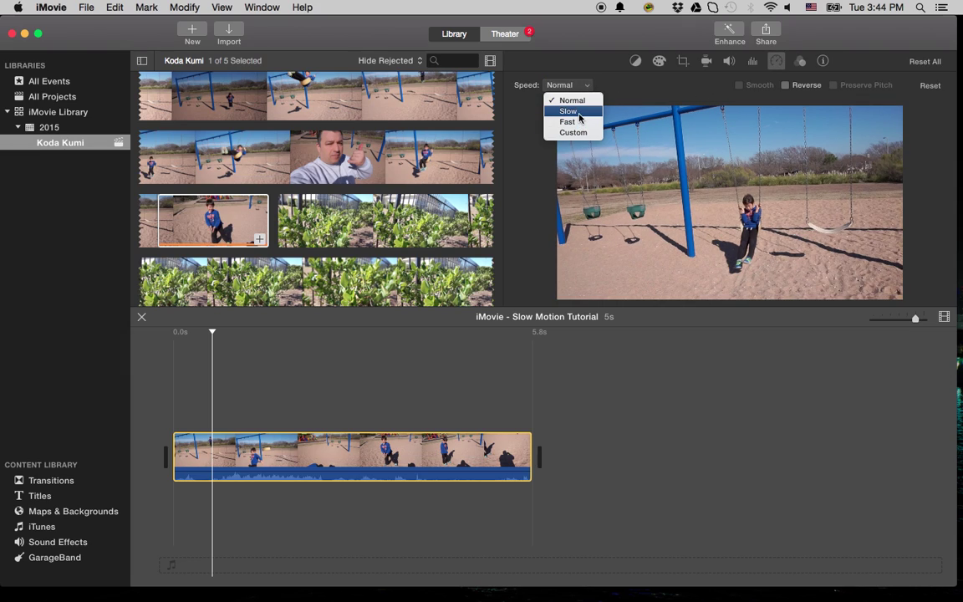
click(577, 113)
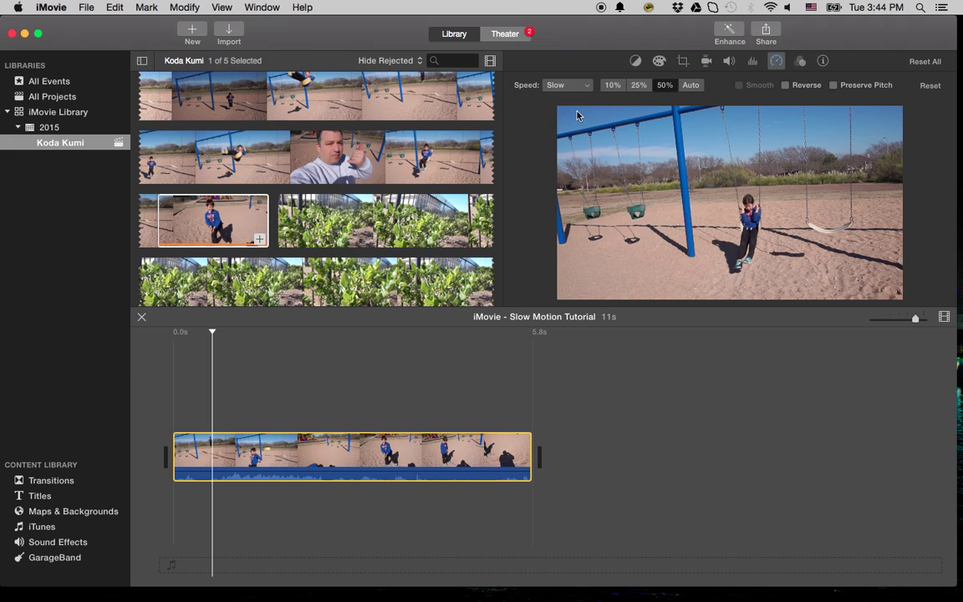
- Try the 10%, 25% and 50% slow speeds, then drag the clip to a custom 72%
click(614, 85)
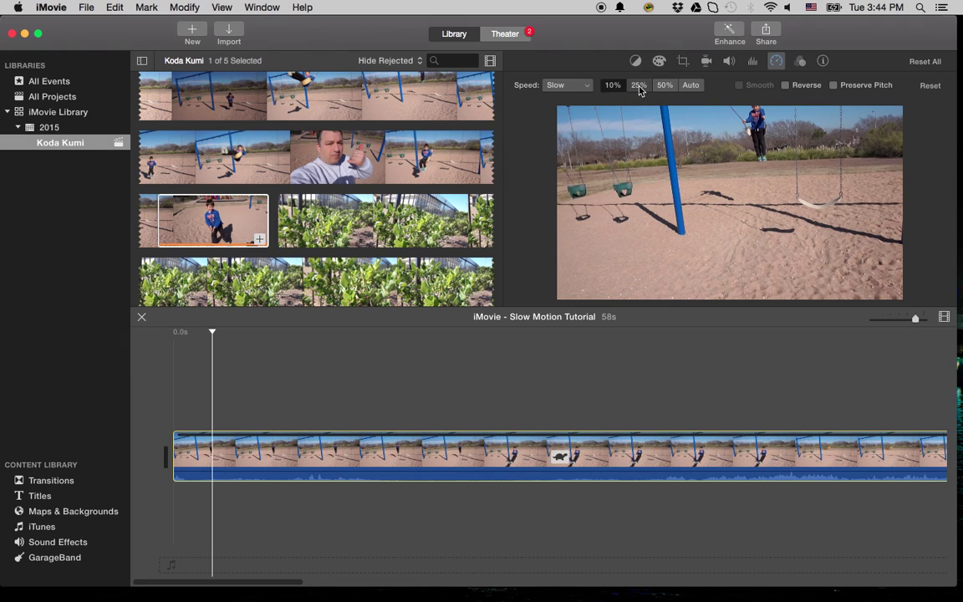
click(639, 86)
click(665, 86)
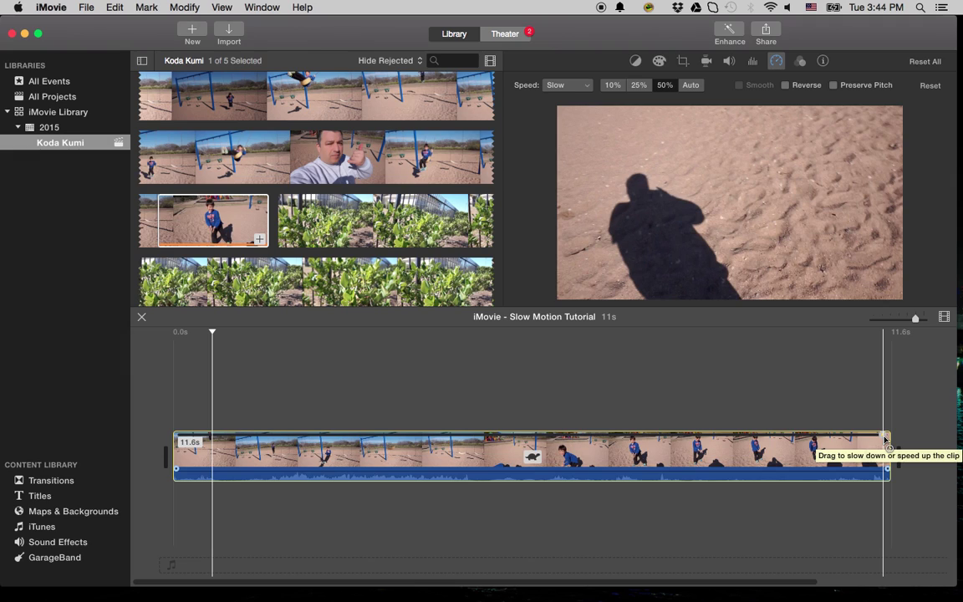
mouse_move(885, 438)
mouse_down()
mouse_move(647, 452)
mouse_move(800, 427)
mouse_move(660, 430)
mouse_move(669, 431)
mouse_up()
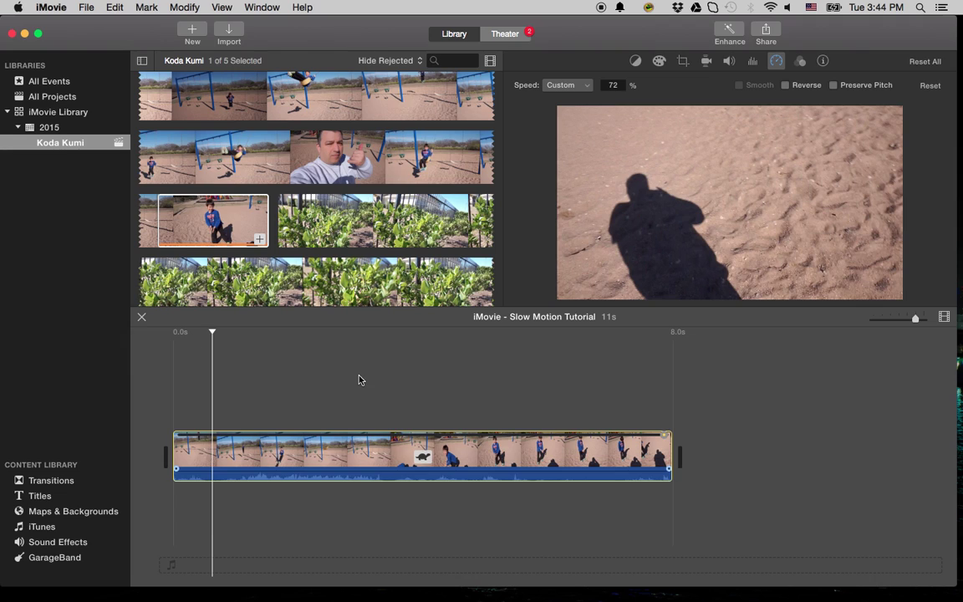
- Deselect the clip and play the 72% swing clip from the start, stopping at the split point
click(171, 350)
click(172, 349)
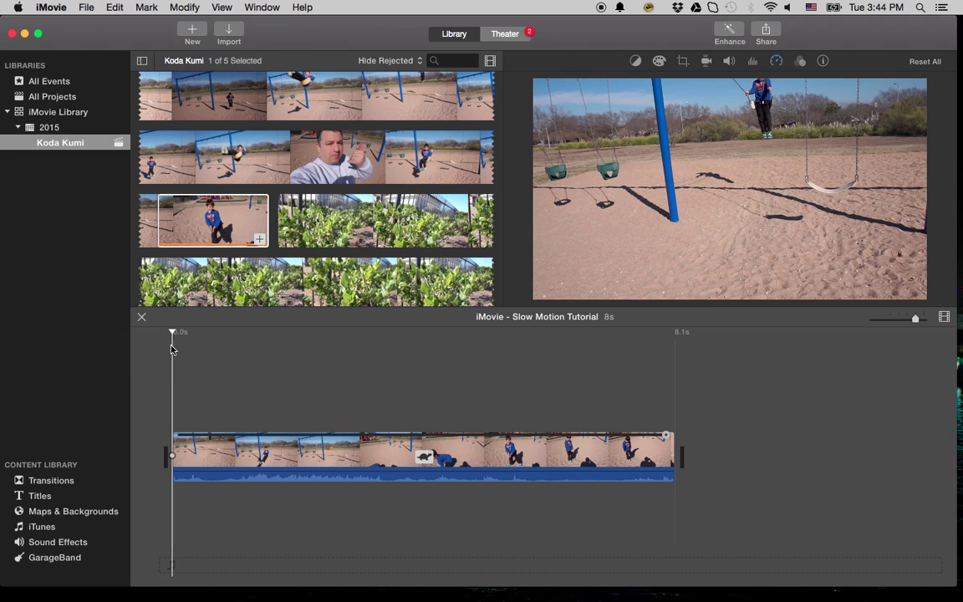
key(space)
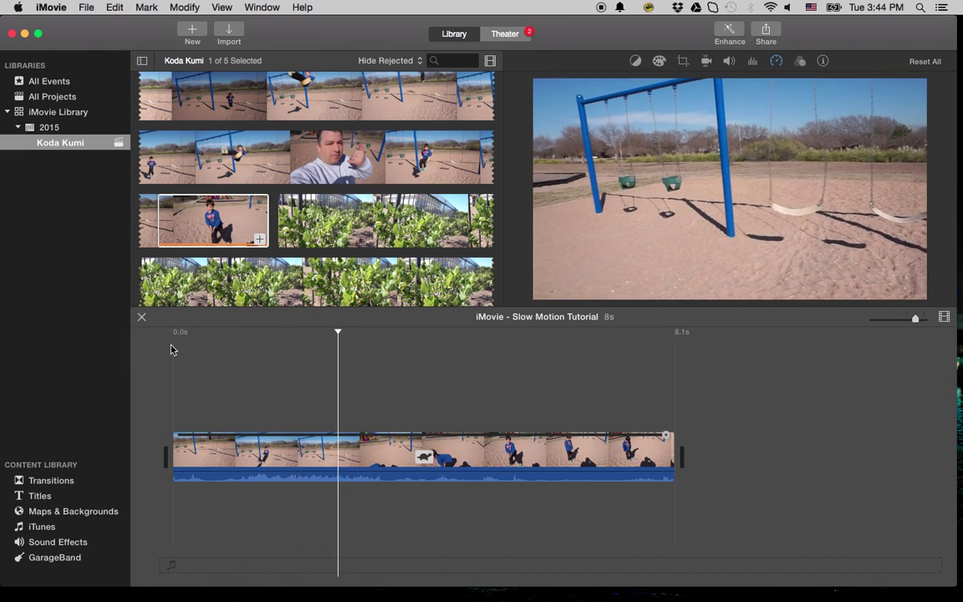
click(347, 448)
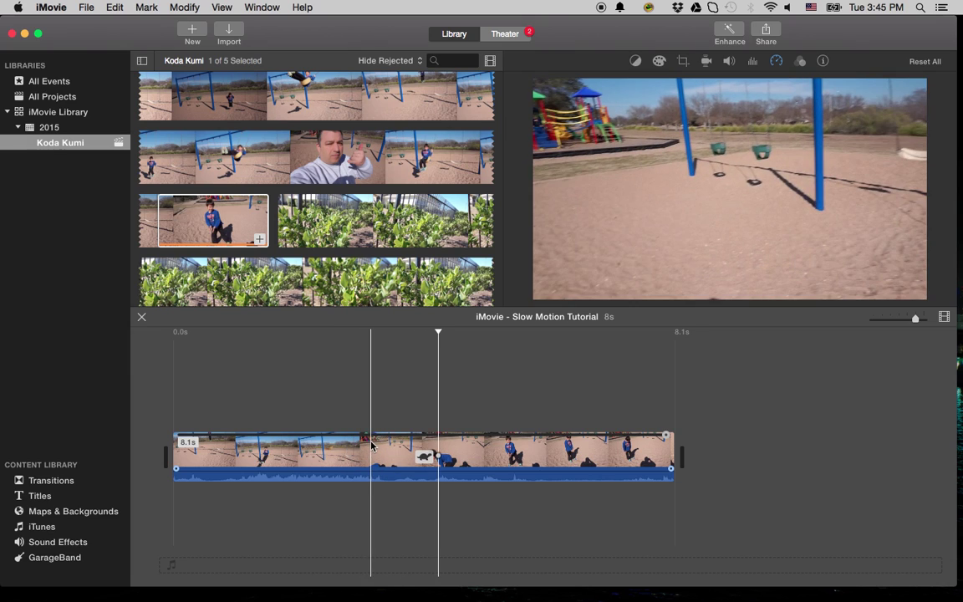
- Split the clip at the playhead, delete the 4.9s second part, and replay the 3.2s clip
key(cmd+b)
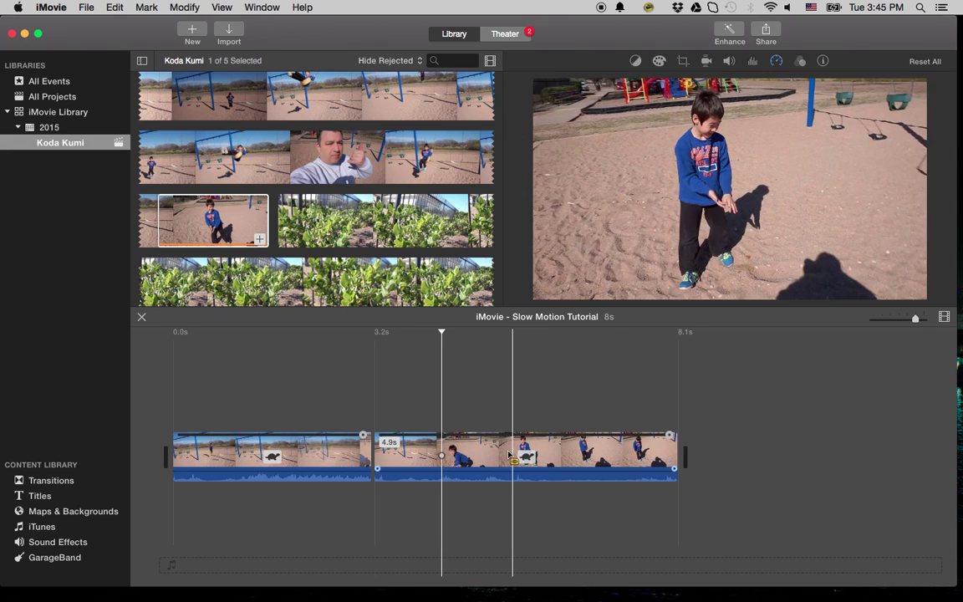
click(481, 444)
key(Delete)
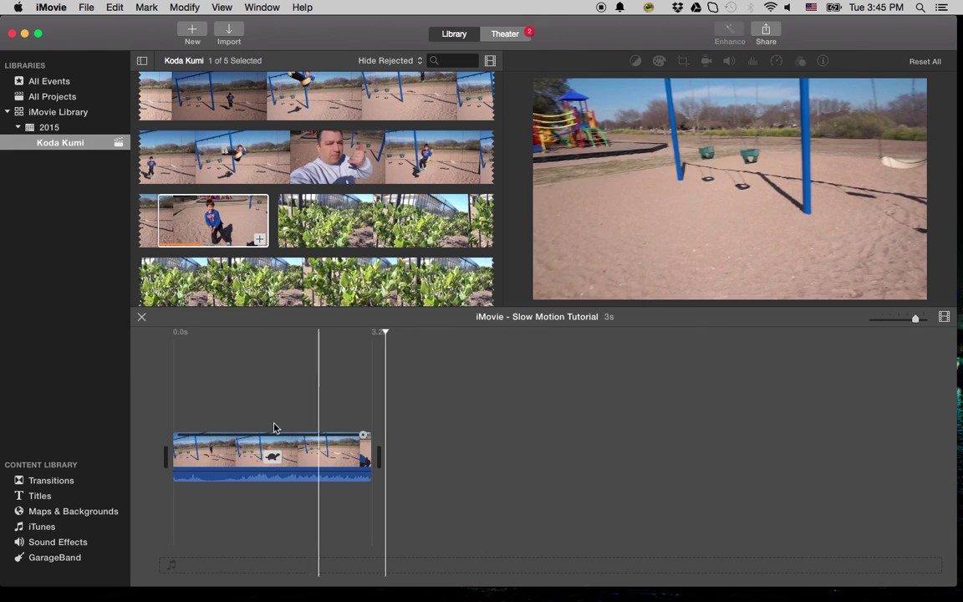
click(166, 409)
key(space)
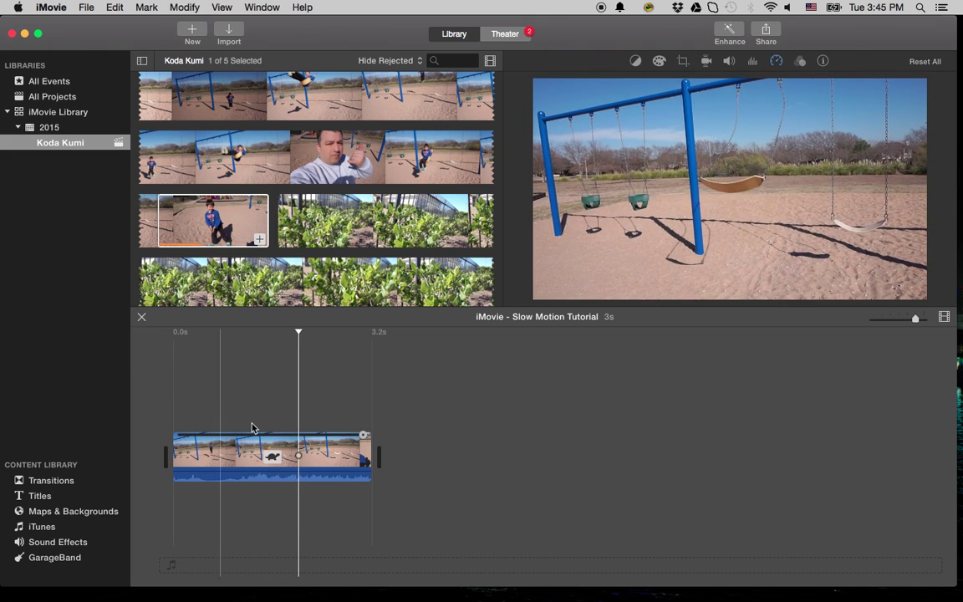
- Stretch the 3.2s clip into a 6.1s slow-motion clip and play it
click(371, 435)
drag(370, 435, 558, 434)
click(176, 406)
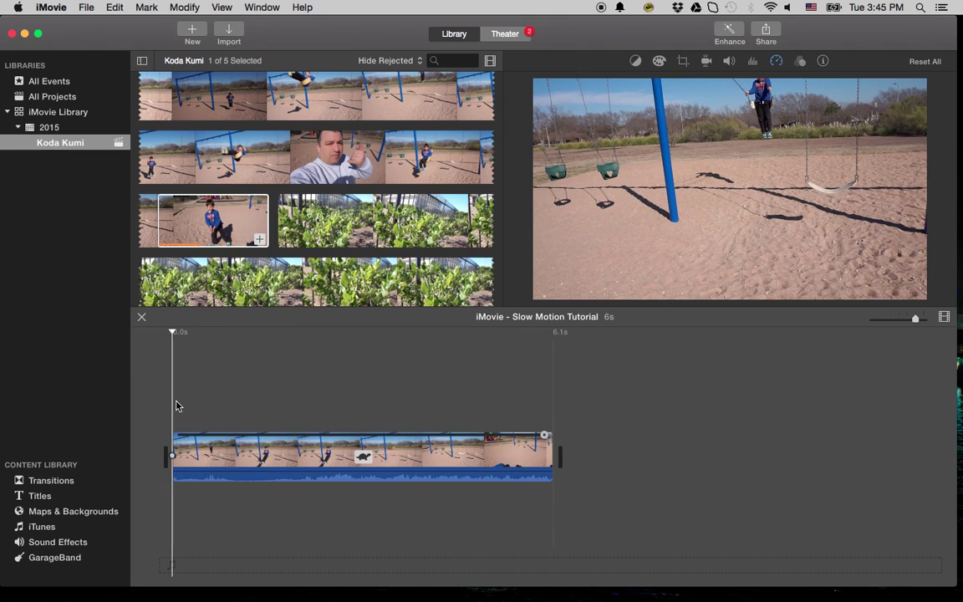
key(space)
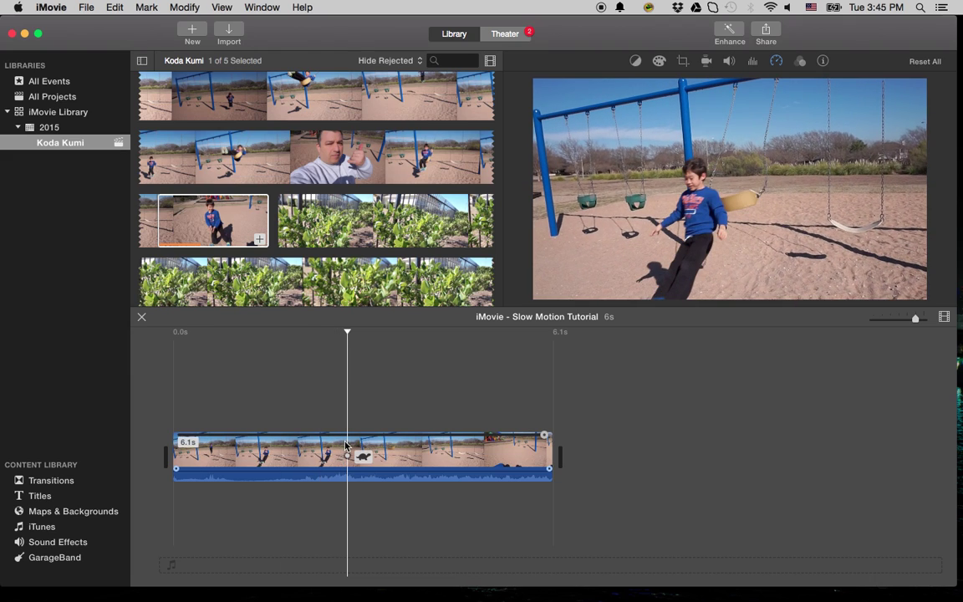
- Insert a freeze frame at a chosen frame of the swing clip and play from the first clip
drag(349, 333, 339, 334)
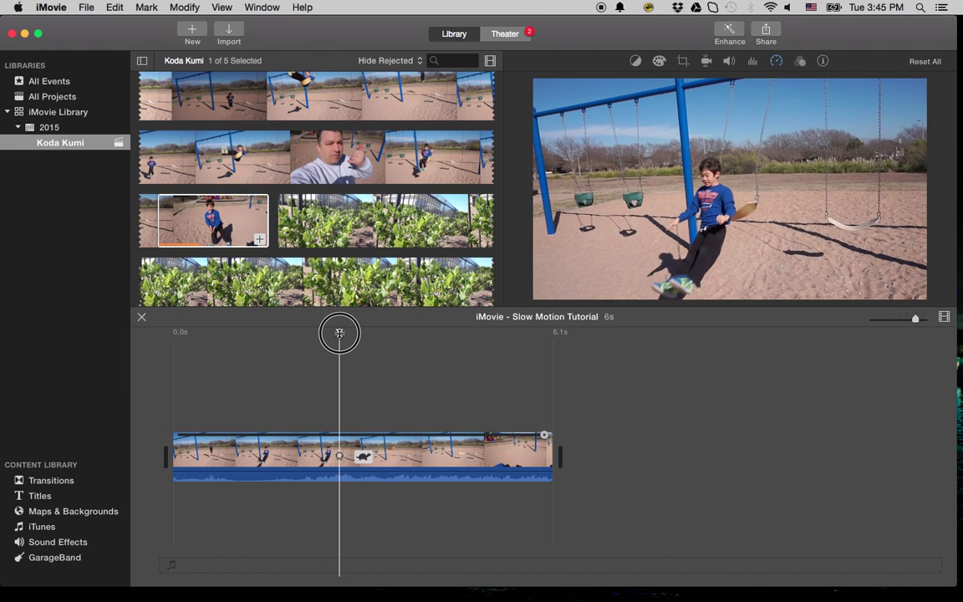
right_click(339, 447)
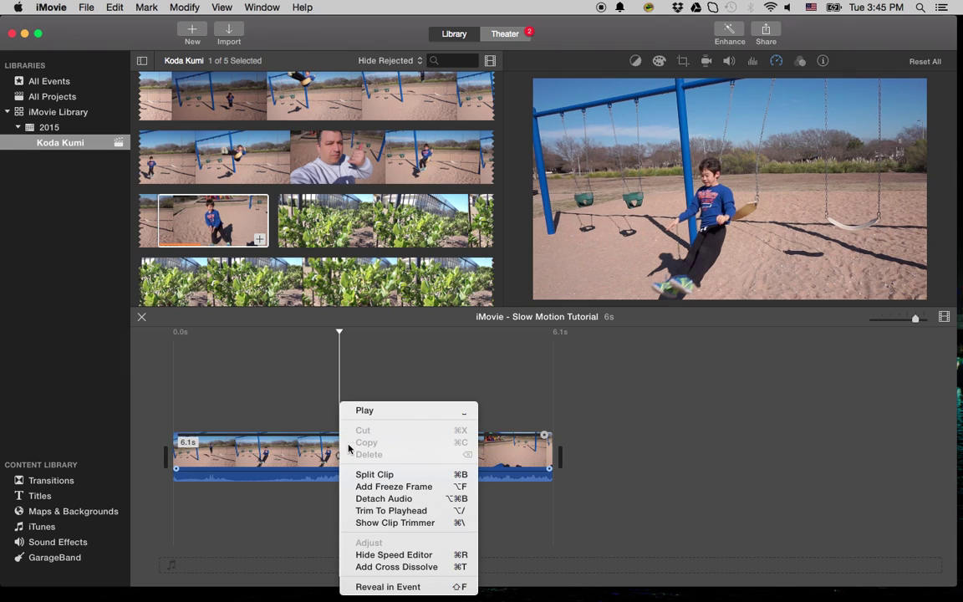
click(374, 488)
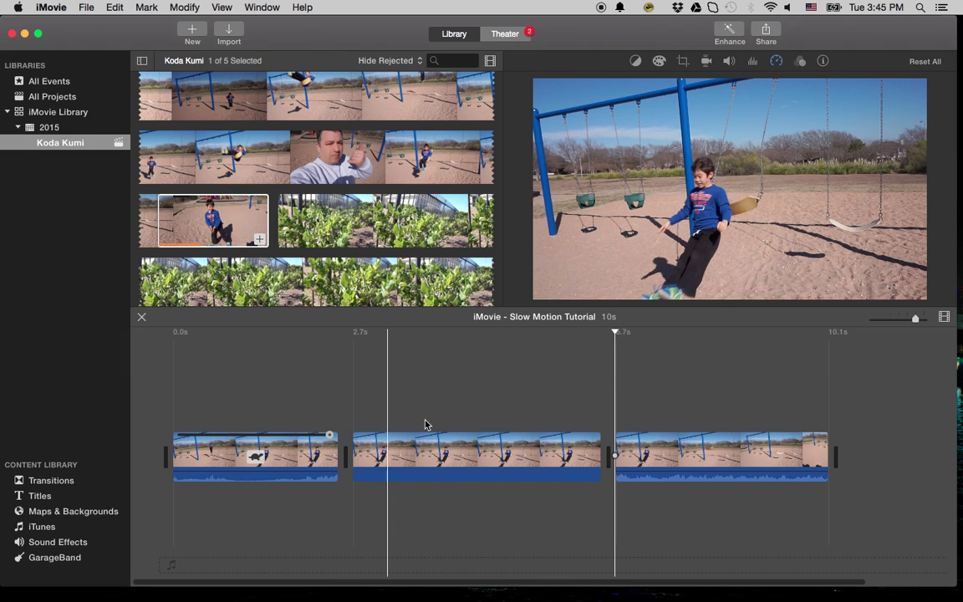
click(315, 408)
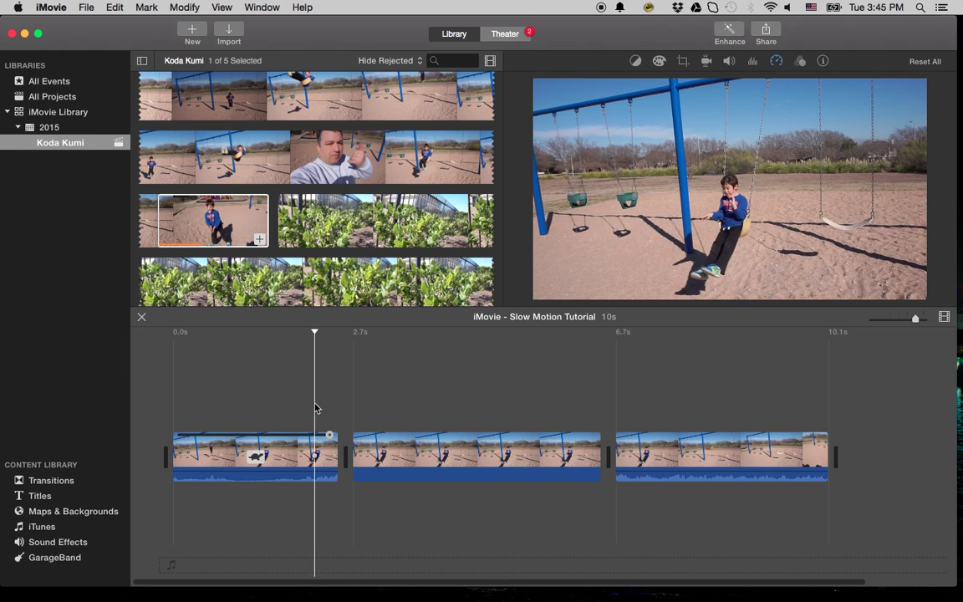
key(space)
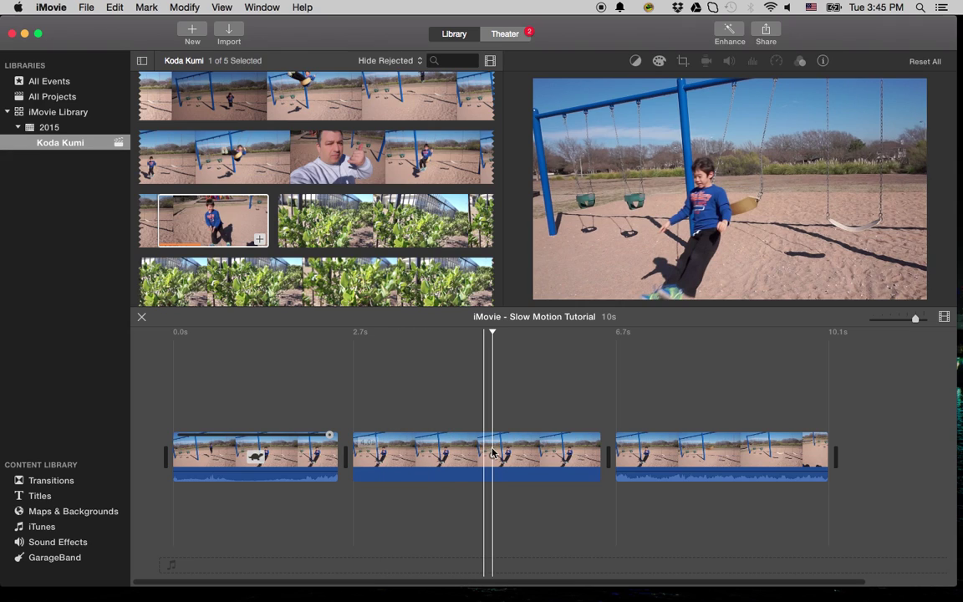
- Shorten the second clip to 0.5s, retime the middle clip to make a 6.5s project, and preview it
click(602, 447)
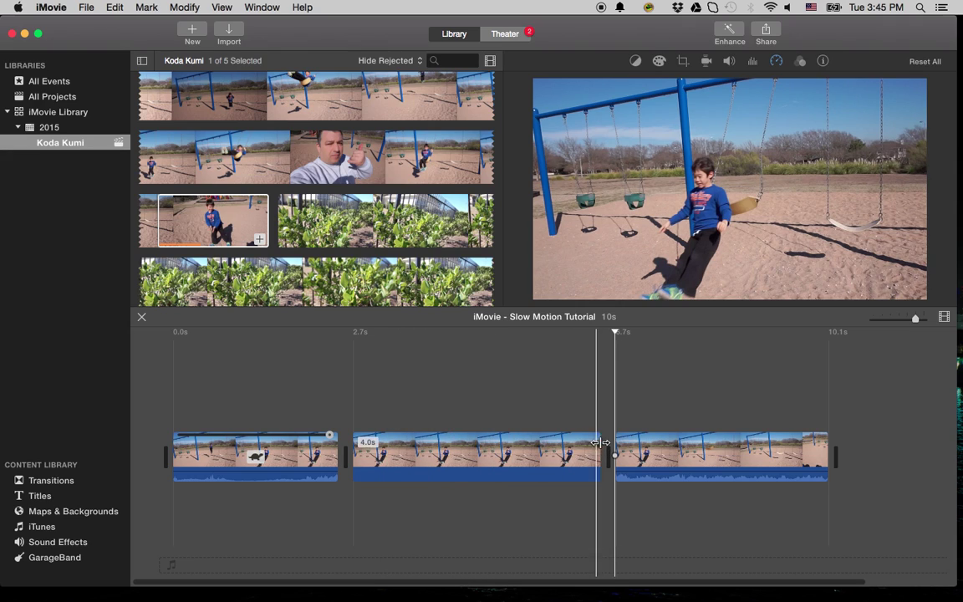
mouse_move(602, 447)
mouse_down()
mouse_move(383, 447)
mouse_move(315, 462)
mouse_up()
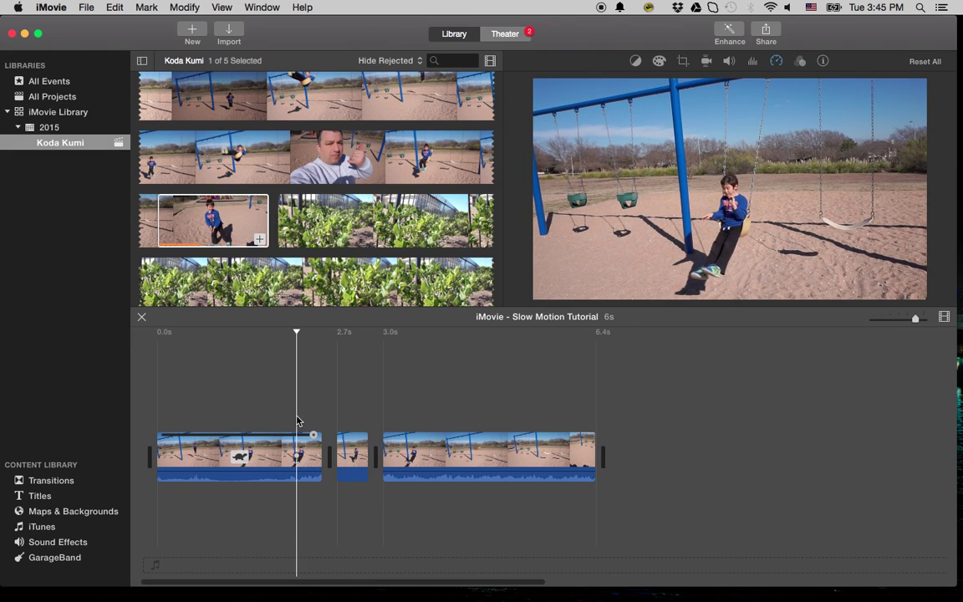
key(space)
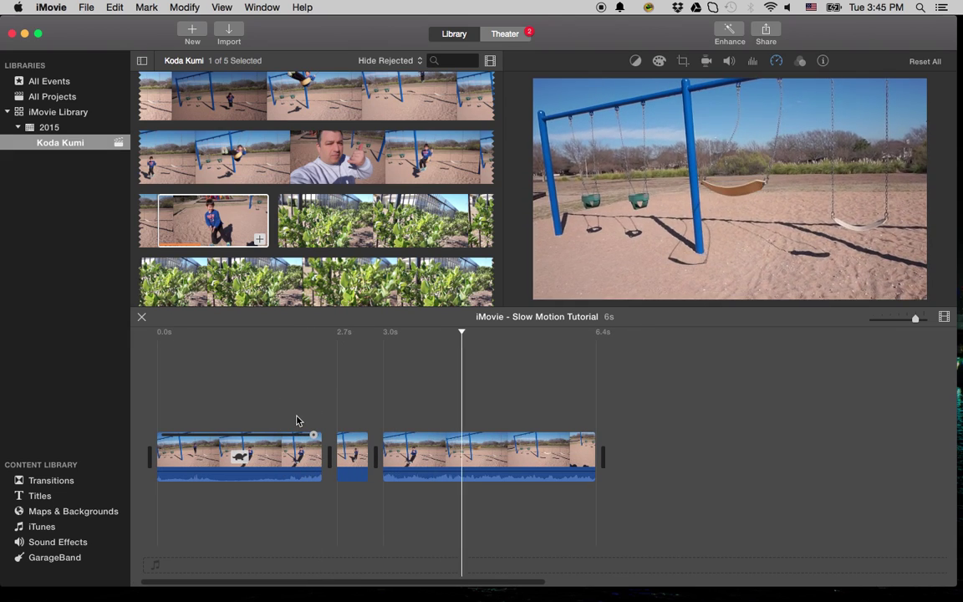
key(space)
click(368, 443)
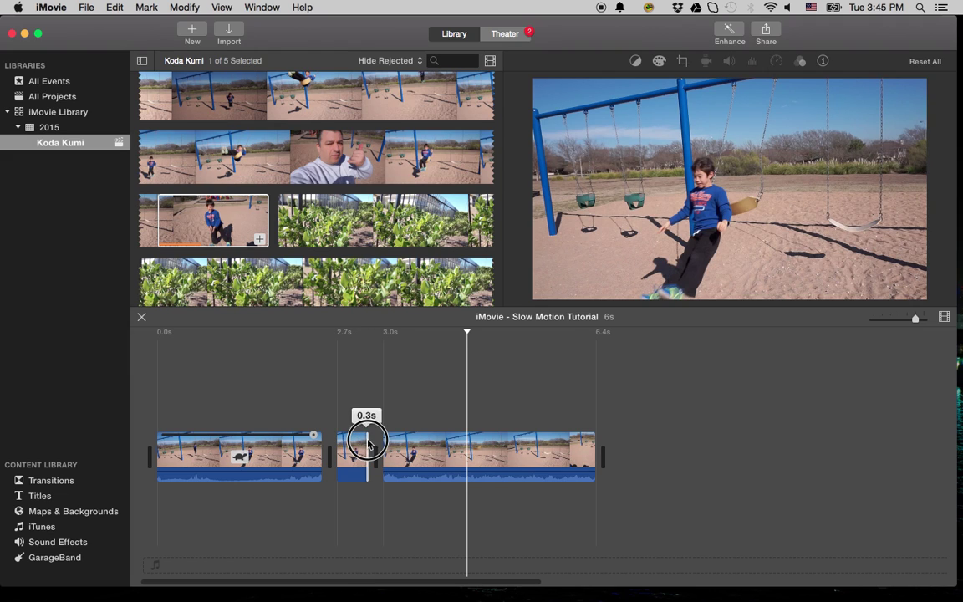
drag(368, 443, 370, 440)
click(295, 403)
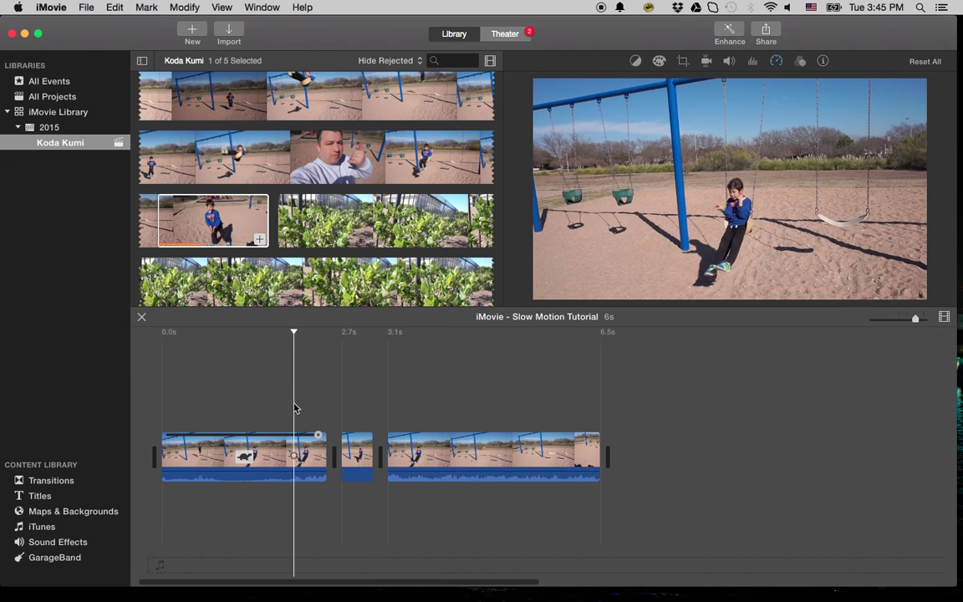
key(space)
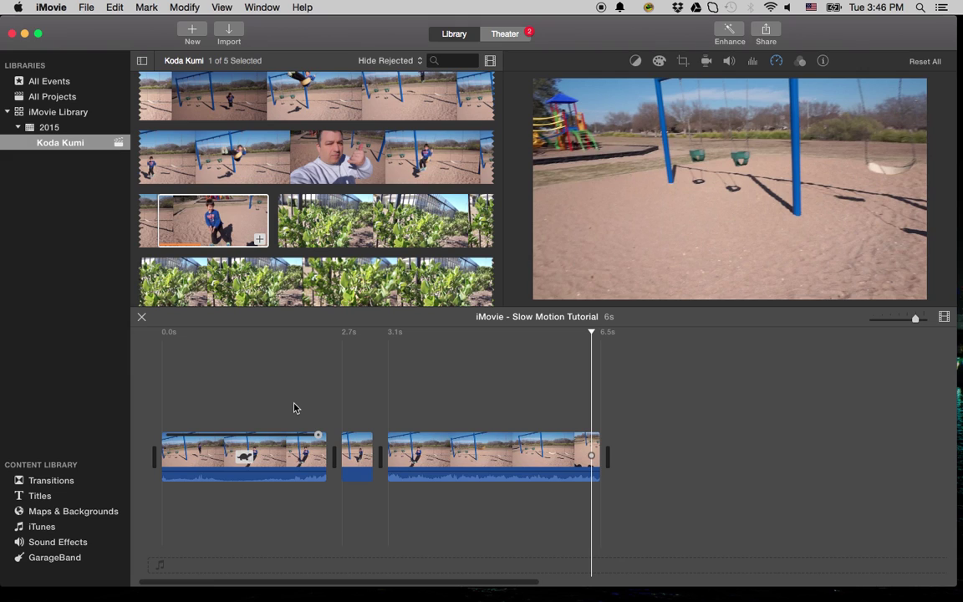
- Undo the edits back to the single 11s normal-speed swing clip
key(super+z)
key(super+z)
key(super+z)
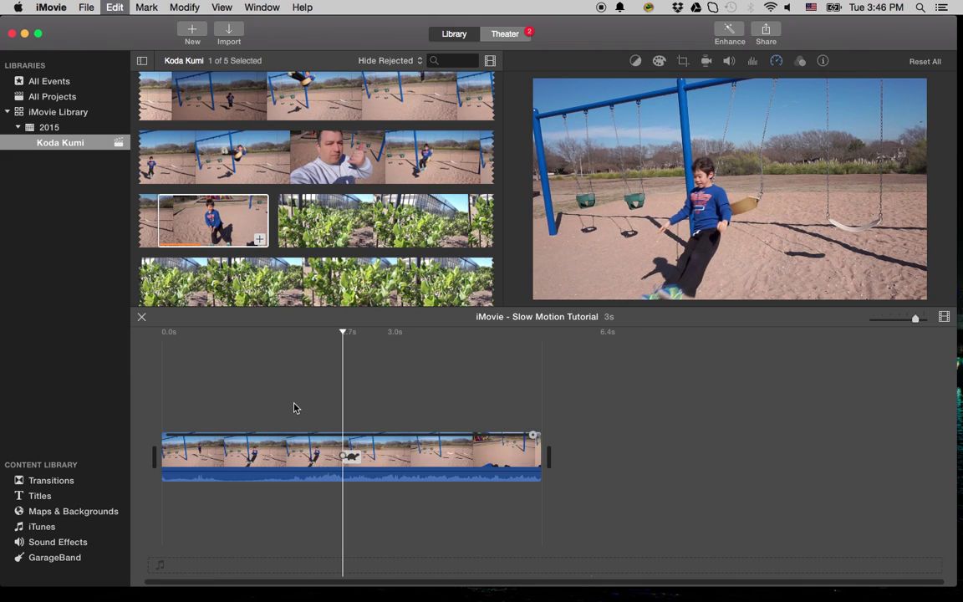
key(super+z)
key(super+z)
key(super+z)
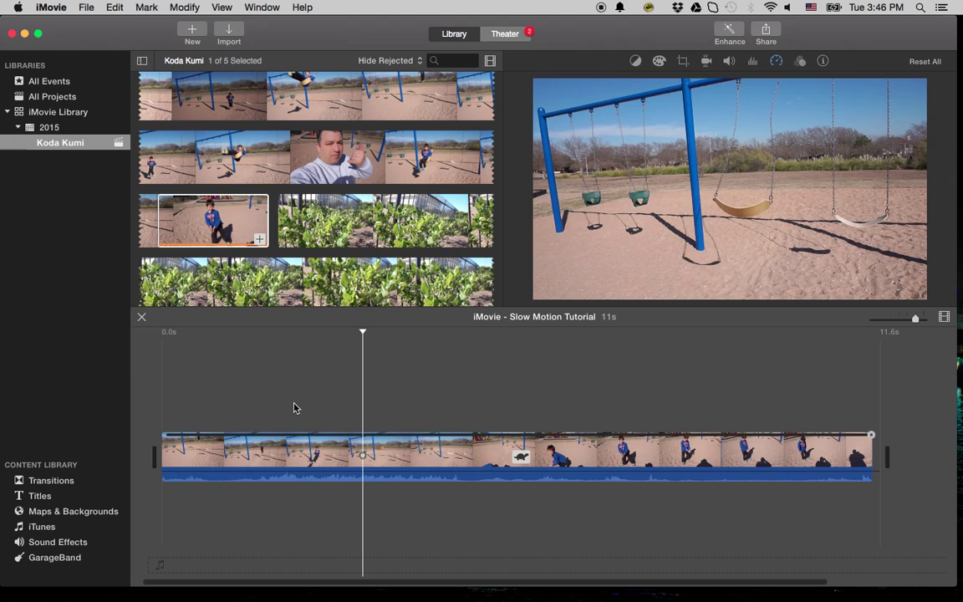
key(super+z)
- Undo until the timeline is empty, then append the boy's clip from the event browser
key(super+shift+z)
key(super+shift+z)
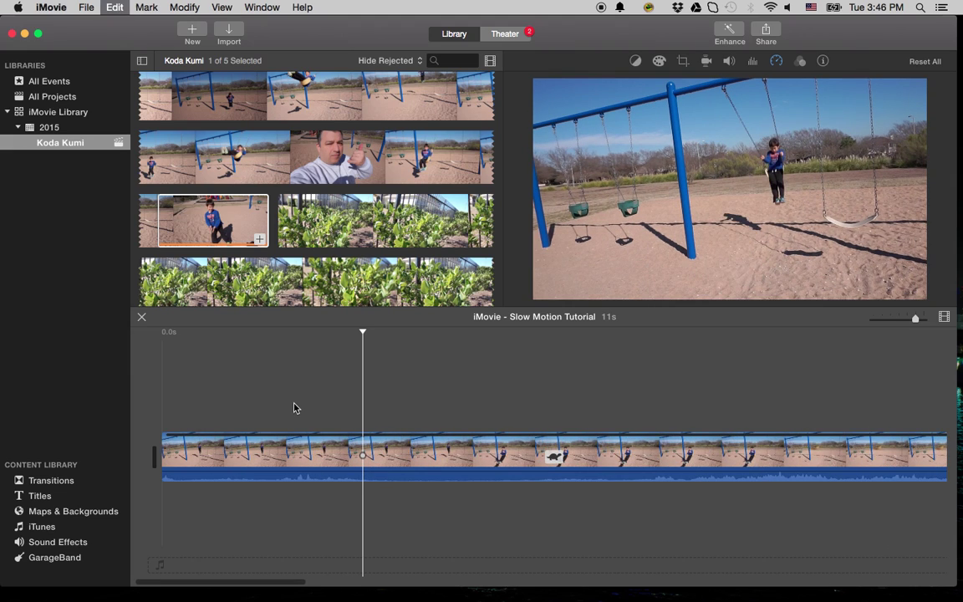
key(super+shift+z)
key(super+shift+z)
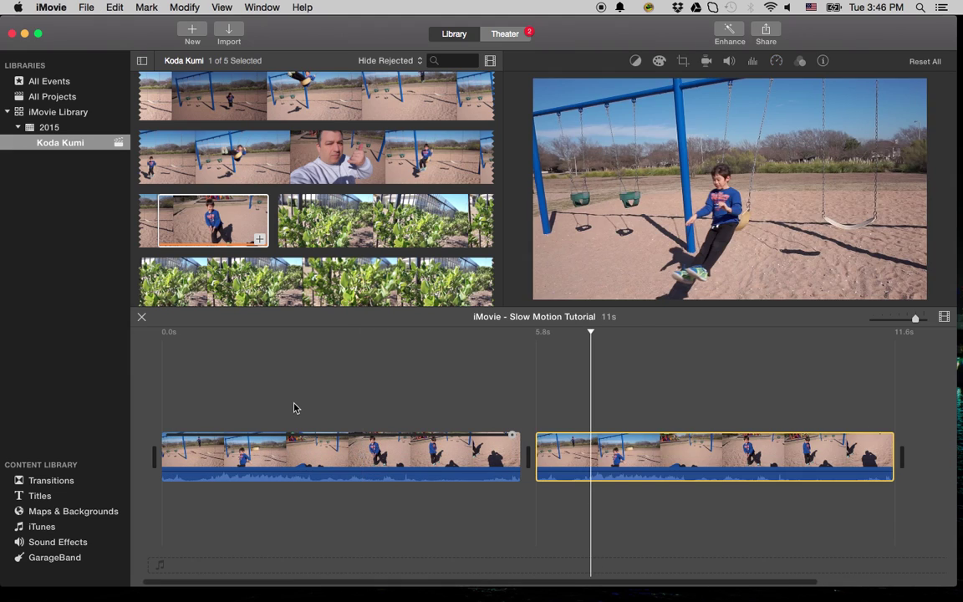
key(super+z)
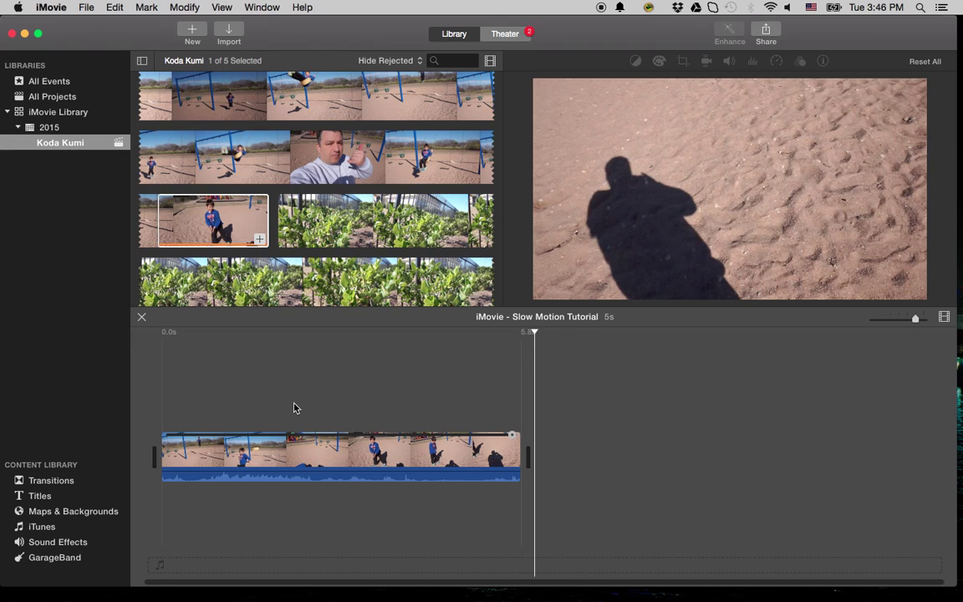
key(super+z)
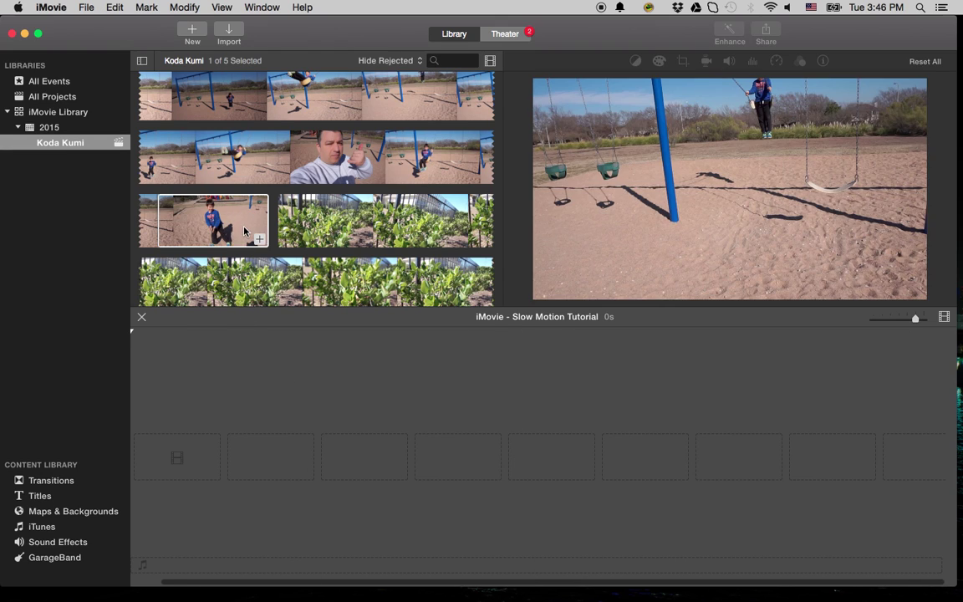
click(260, 241)
click(259, 240)
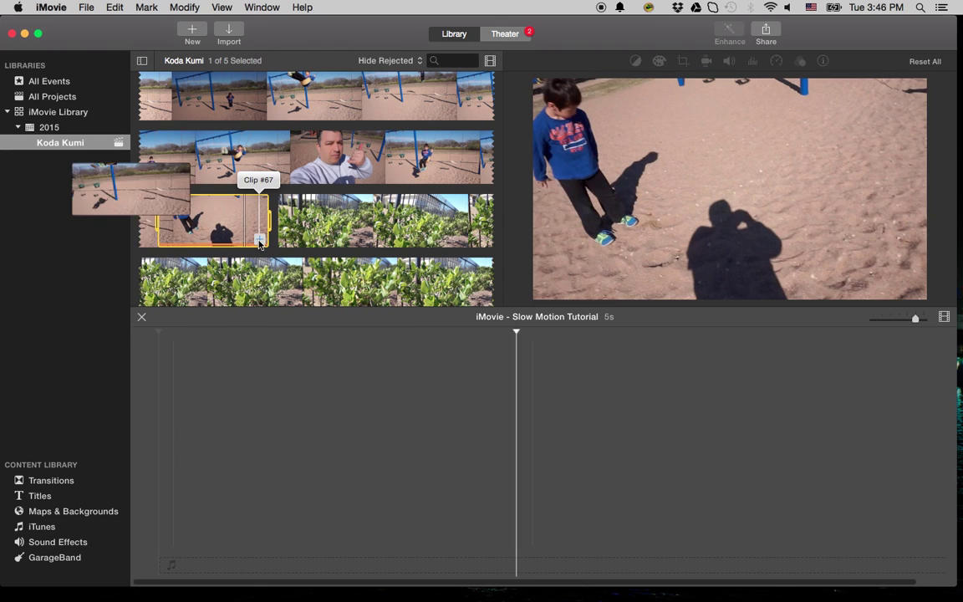
- Set the boy's timeline clip to Fast 4x speed, shrinking it to 1.4s
click(290, 455)
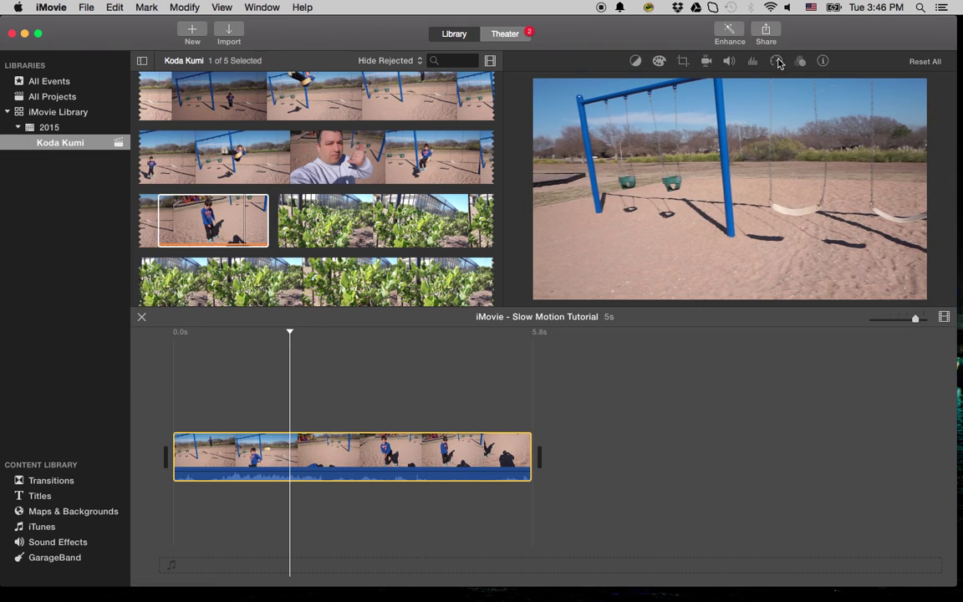
click(778, 62)
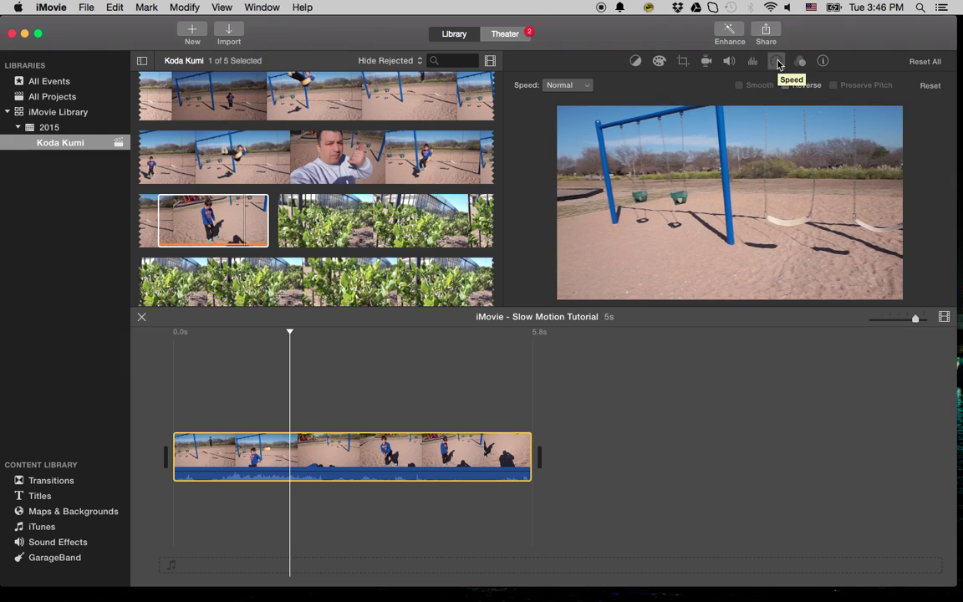
click(573, 86)
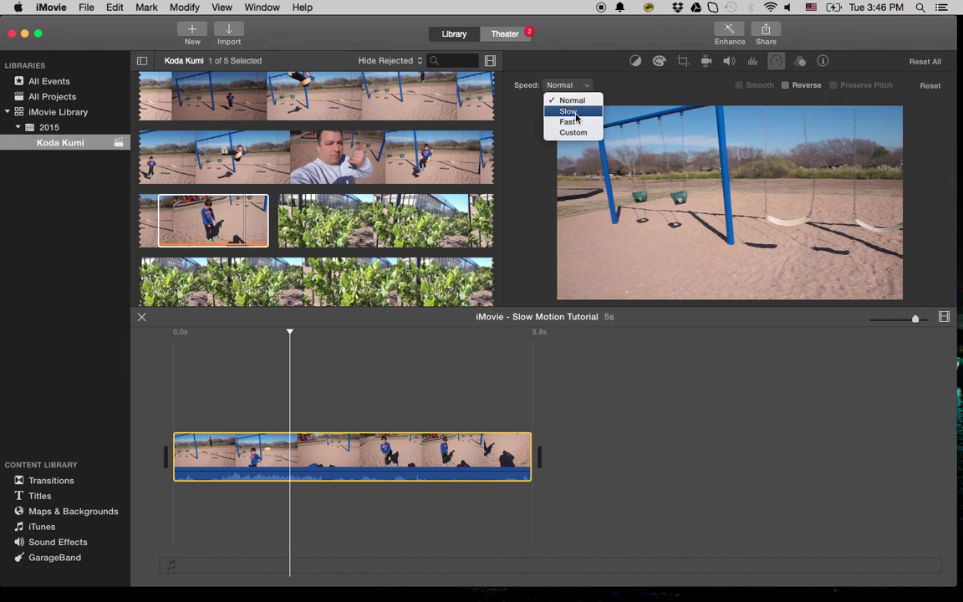
click(568, 122)
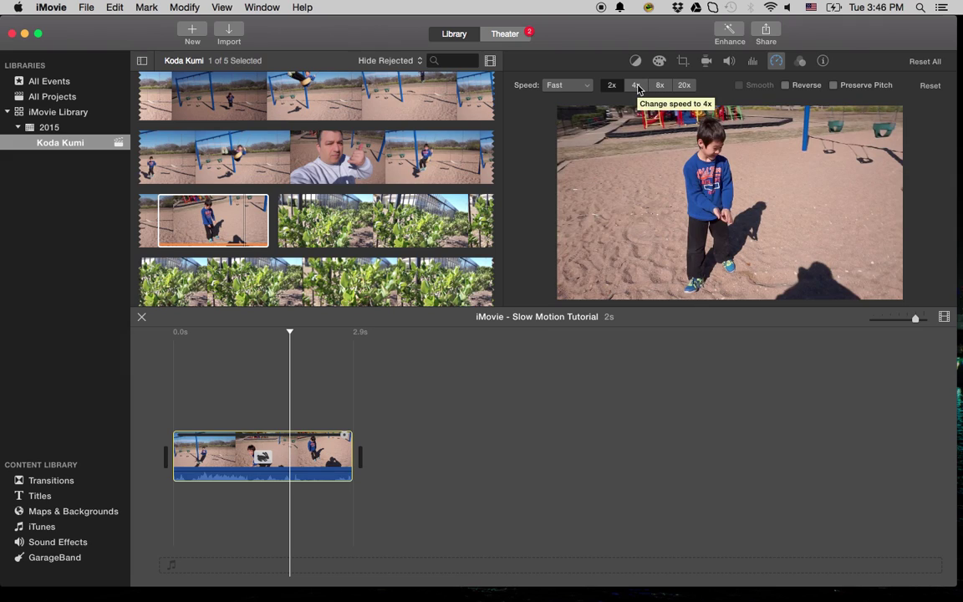
click(637, 86)
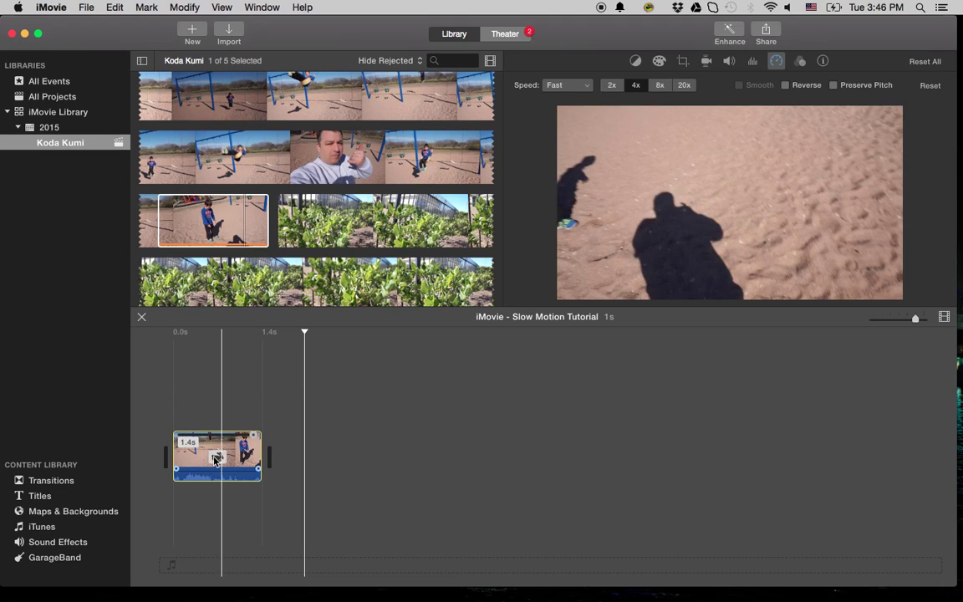
click(169, 399)
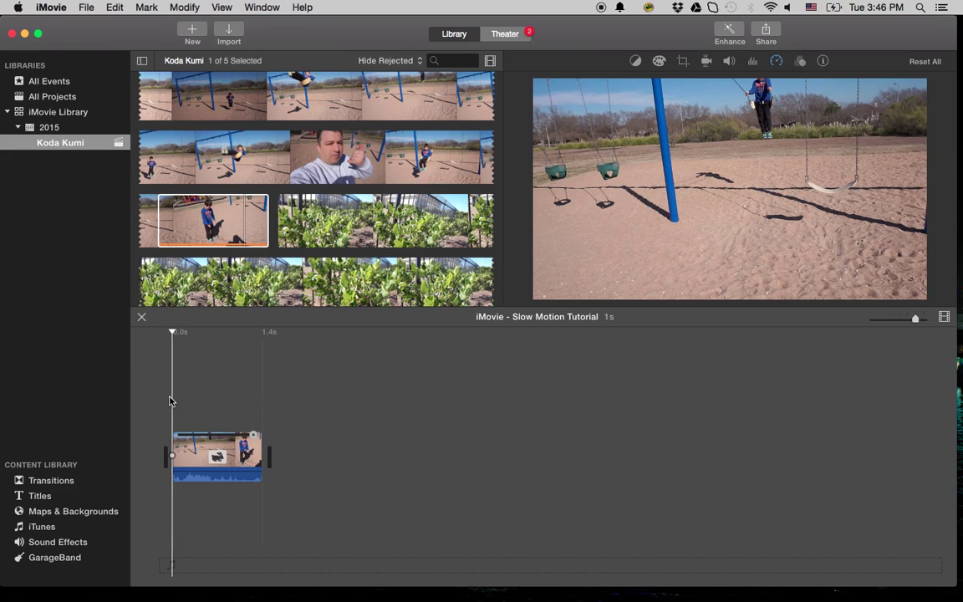
- Play the 4x clip, then drag it faster to about 0.9s and preview it
key(space)
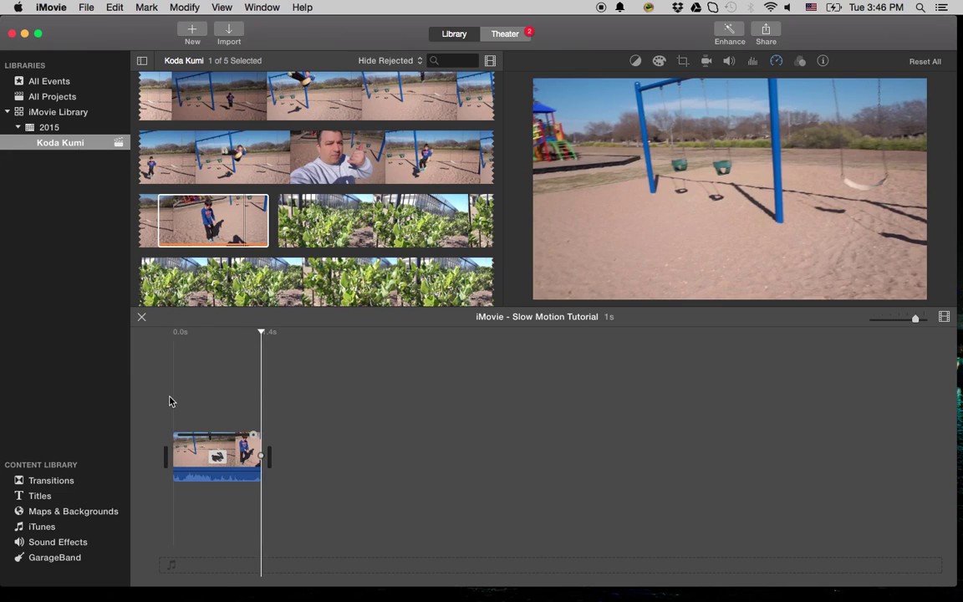
click(170, 401)
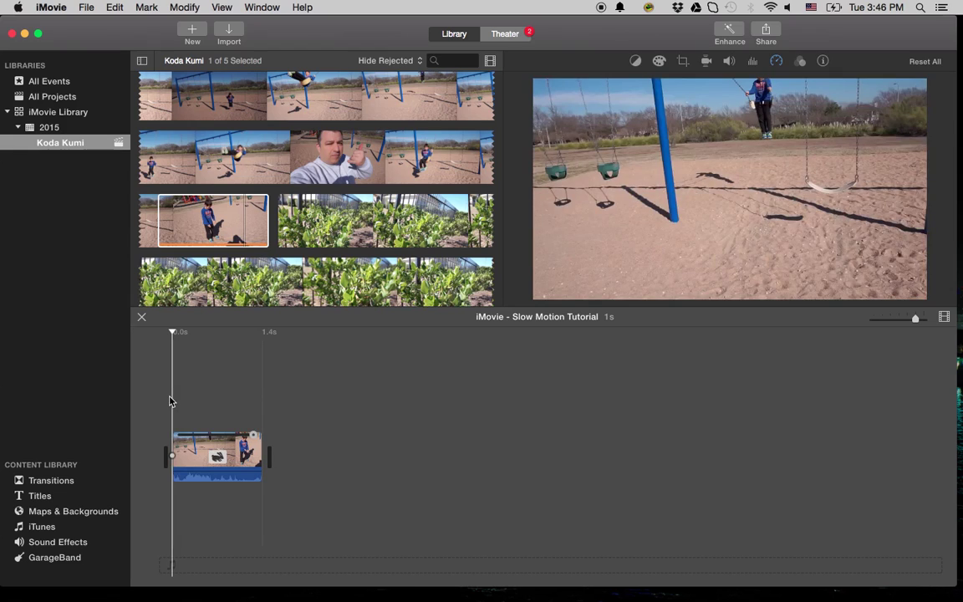
key(space)
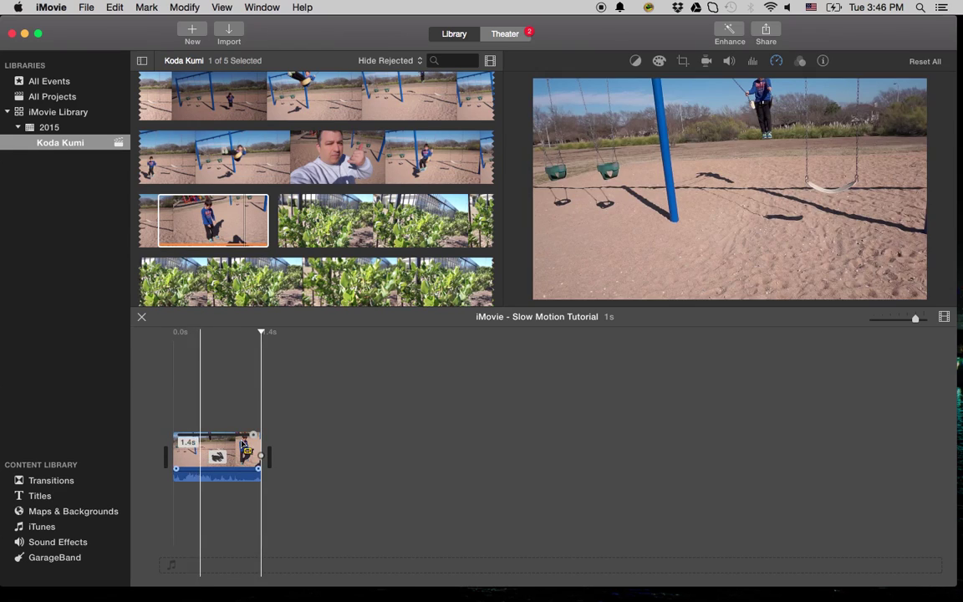
drag(253, 439, 208, 437)
click(168, 420)
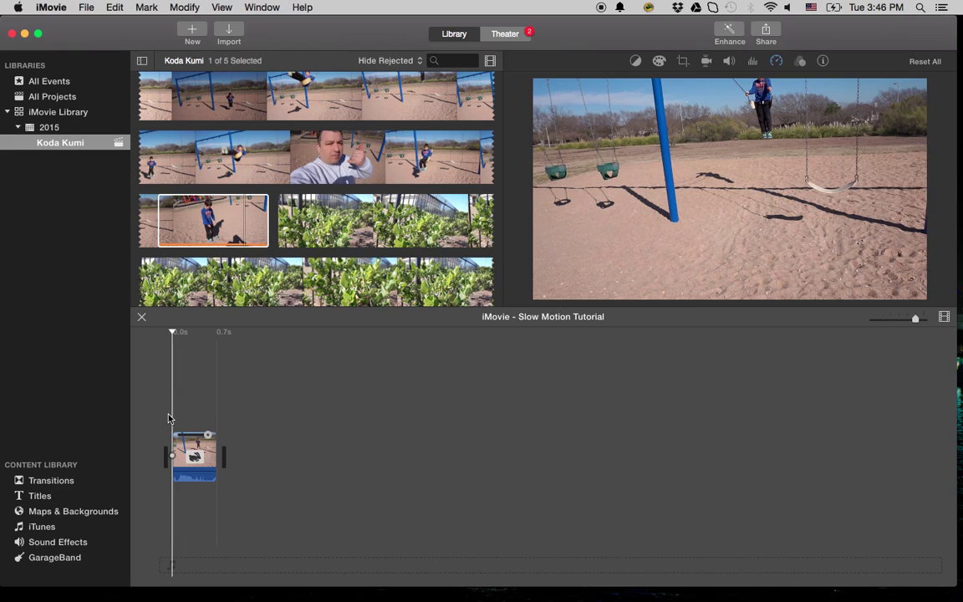
key(space)
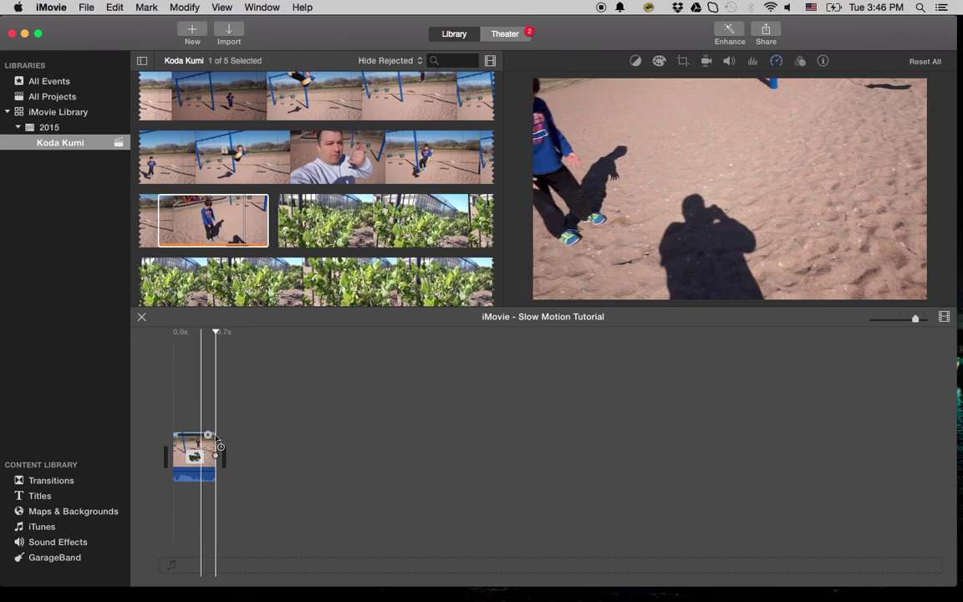
- Drag the clip back out into slow motion lasting 3.9s and play it
drag(208, 439, 415, 447)
click(179, 406)
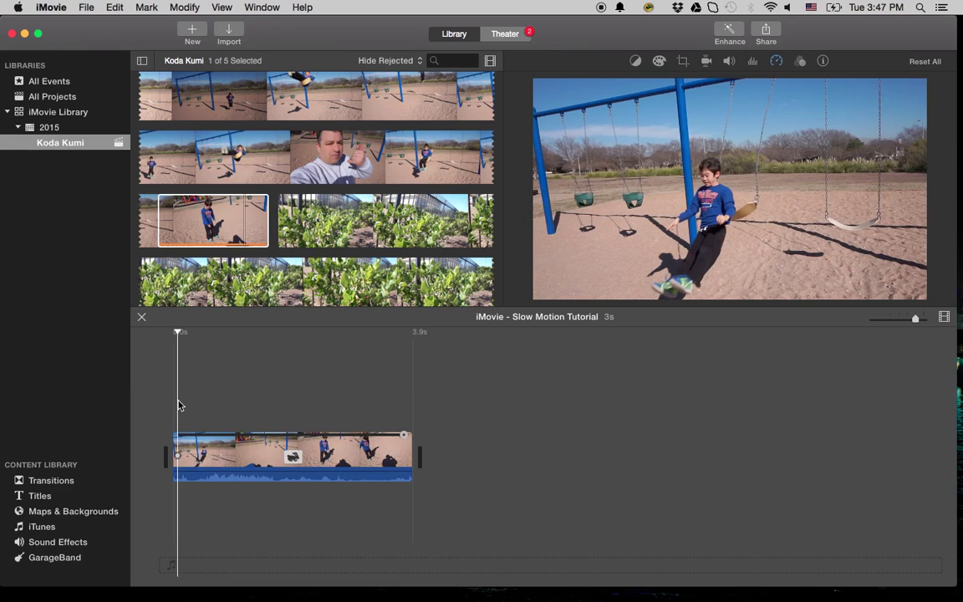
key(space)
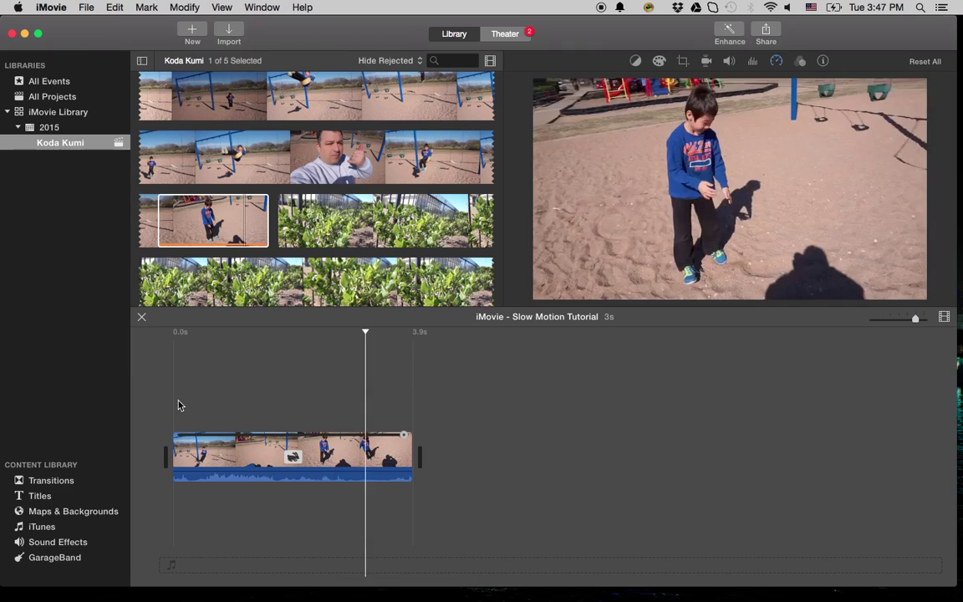
- Undo the retiming edits until the swing clip is back to its full 5.8s
key(space)
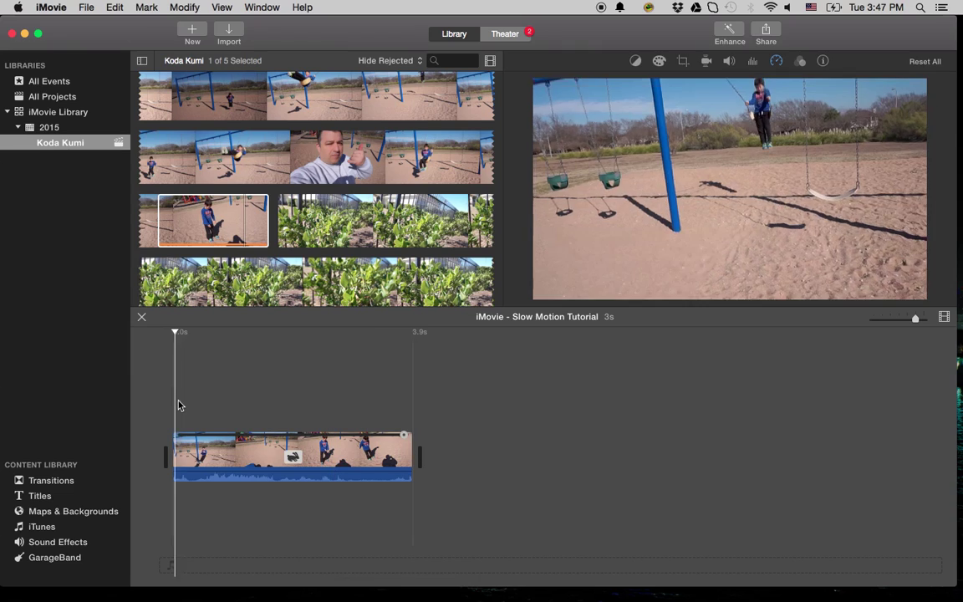
key(super+z)
key(super+z)
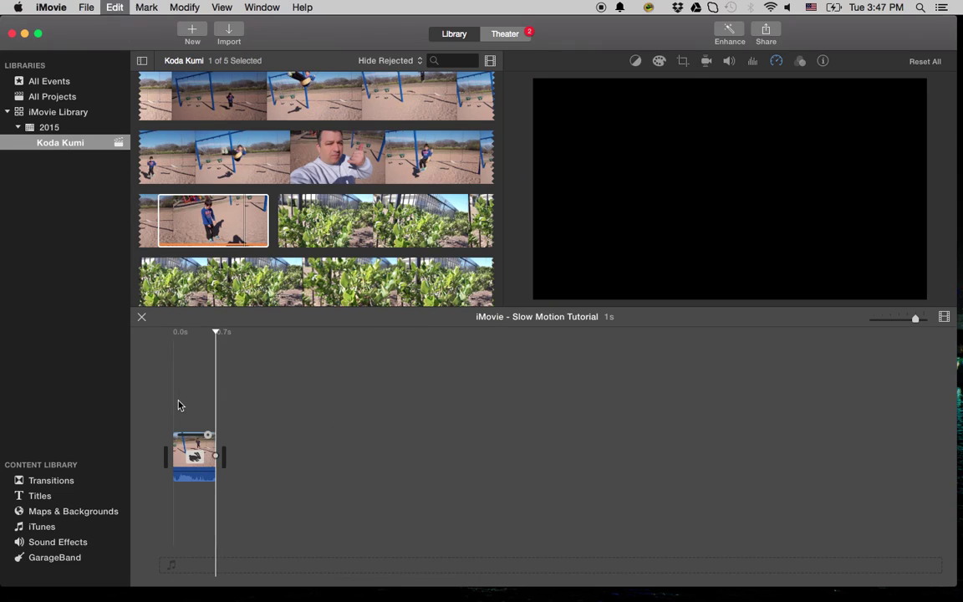
key(super+z)
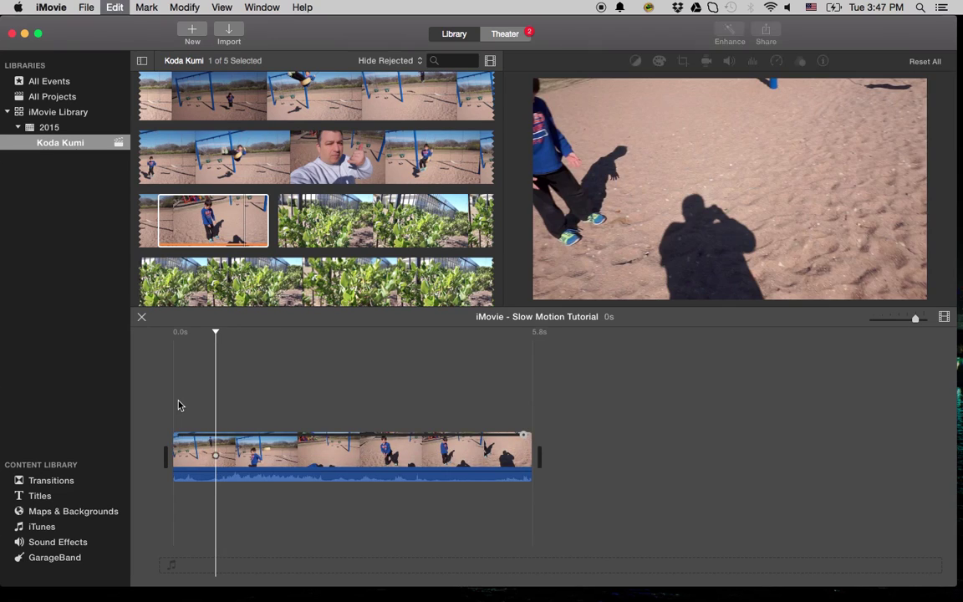
- Drag a second full copy of the swing clip from the browser after the first clip
mouse_move(226, 213)
mouse_down()
mouse_move(205, 214)
mouse_move(245, 452)
mouse_up()
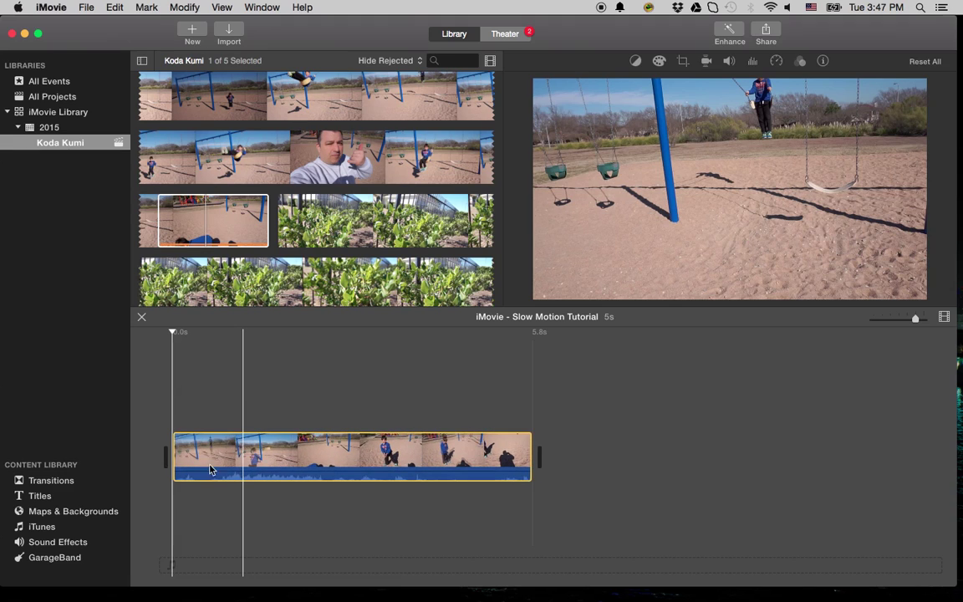
click(213, 222)
mouse_move(214, 222)
mouse_down()
mouse_move(573, 346)
mouse_move(602, 424)
mouse_move(562, 490)
mouse_move(556, 470)
mouse_up()
- Split the first swing clip at the playhead and delete the 4.3s piece, keeping its opening 1.5s
click(395, 449)
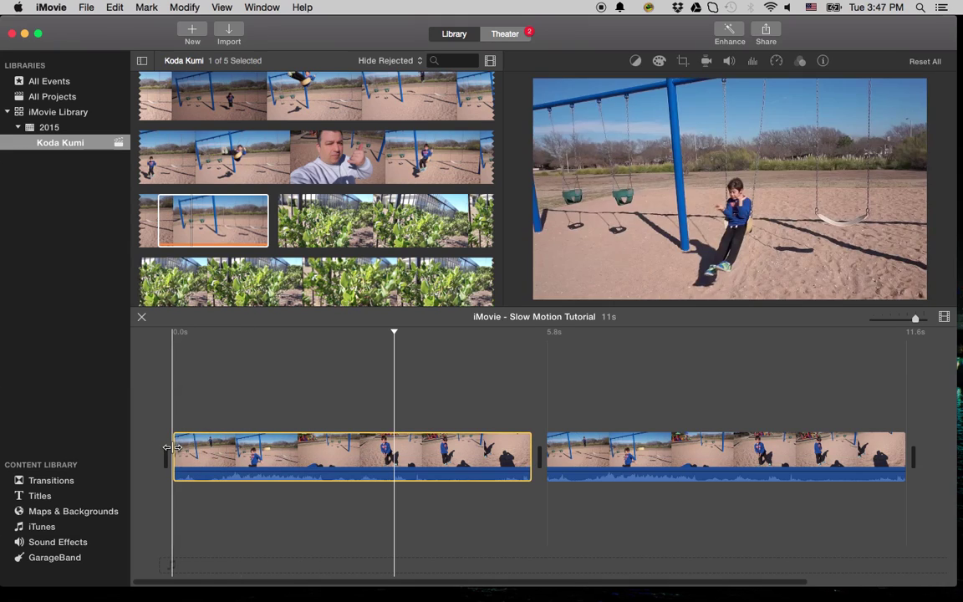
key(space)
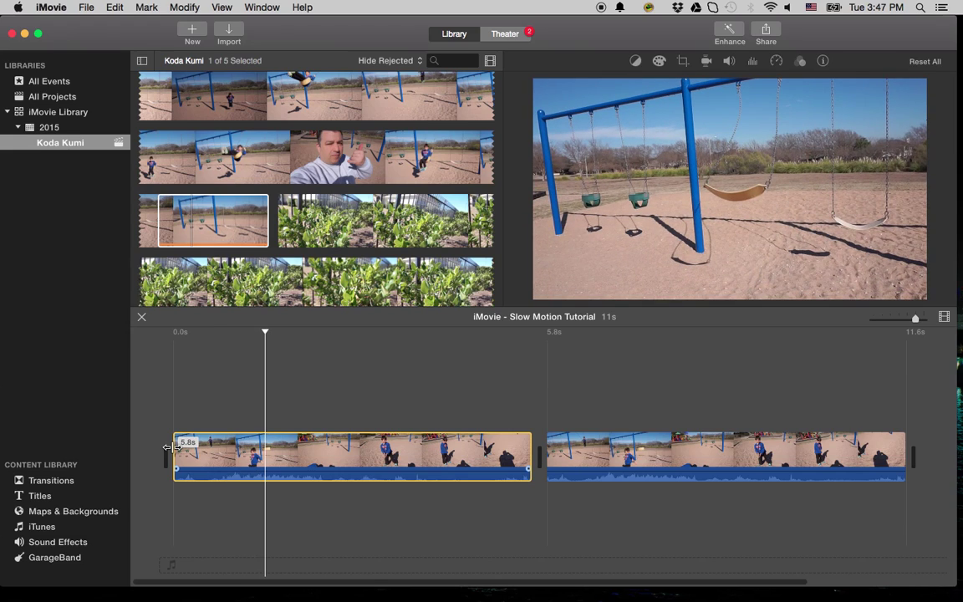
right_click(263, 450)
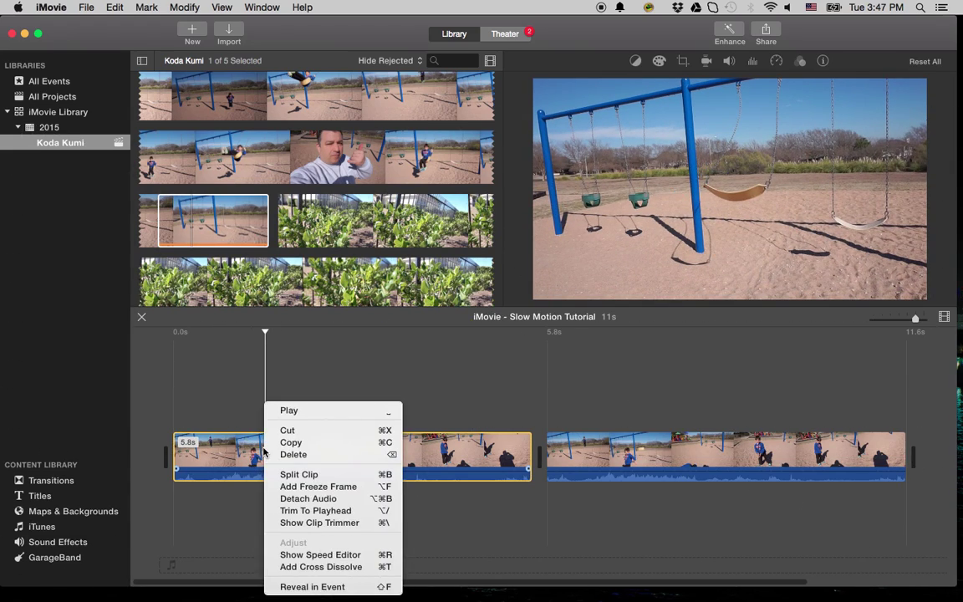
click(284, 474)
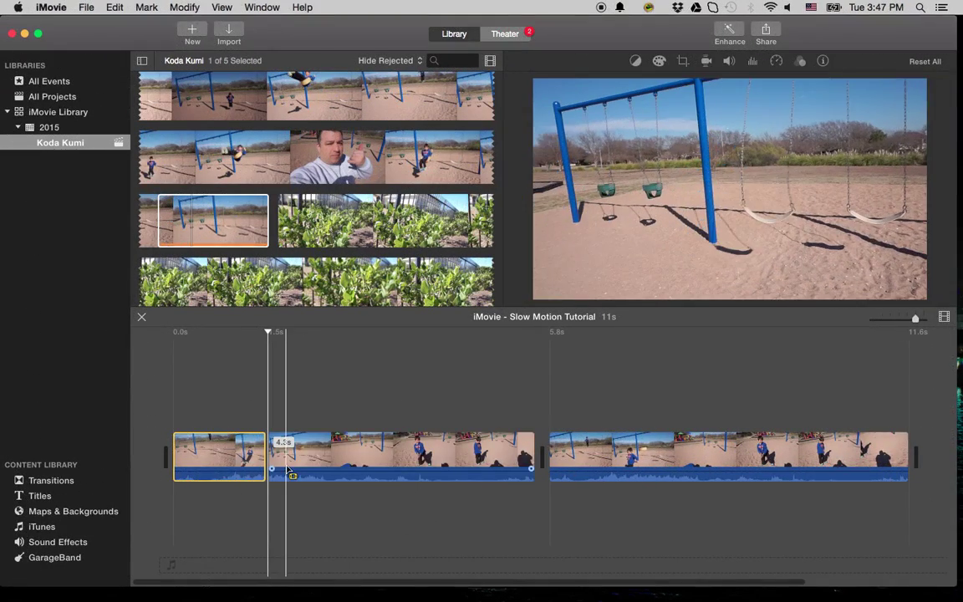
click(328, 454)
key(Delete)
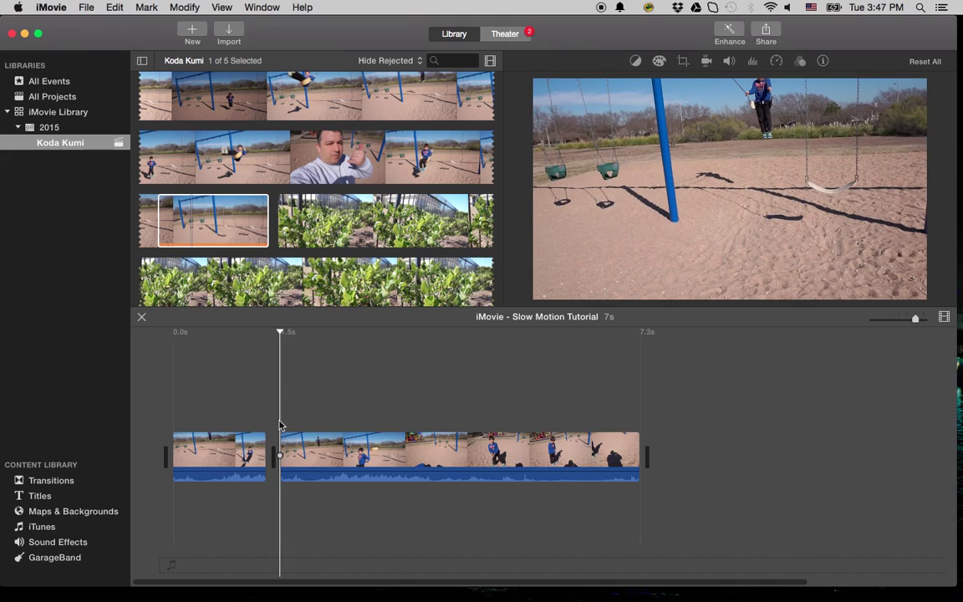
- Cut the second swing copy at 1.5s with Add Freeze Frame, delete the rest, and replay
key(space)
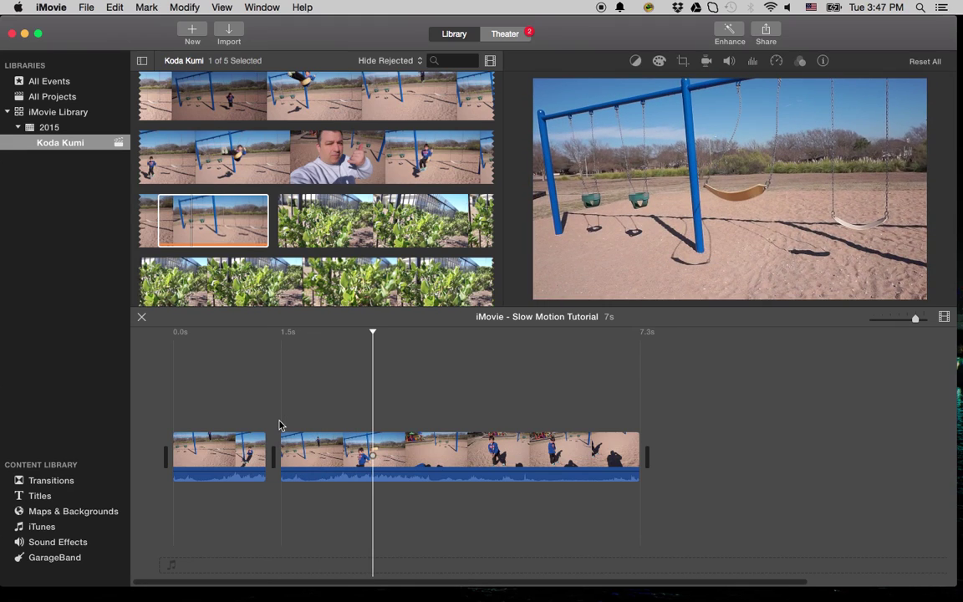
right_click(374, 449)
click(403, 485)
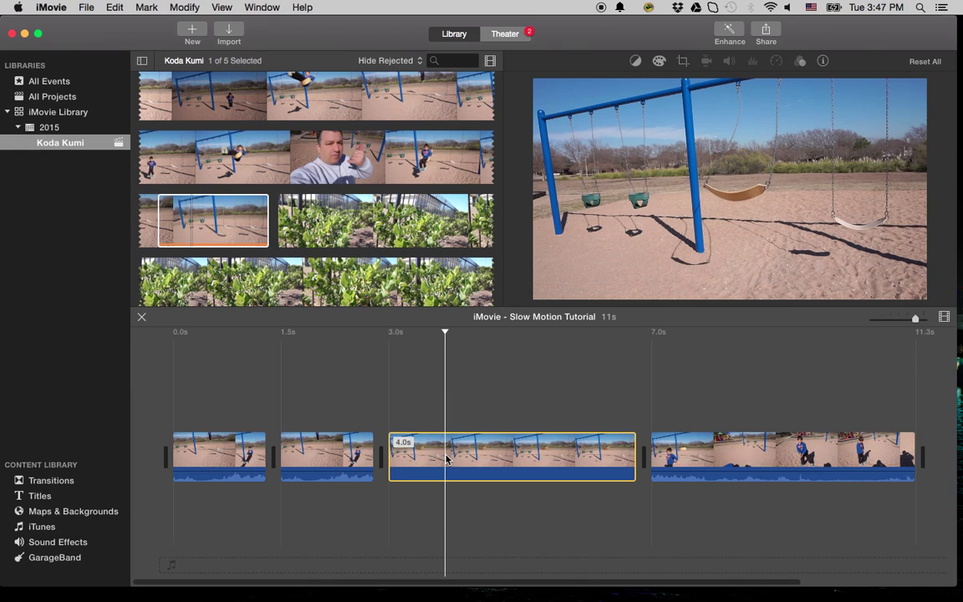
key(Delete)
key(Delete)
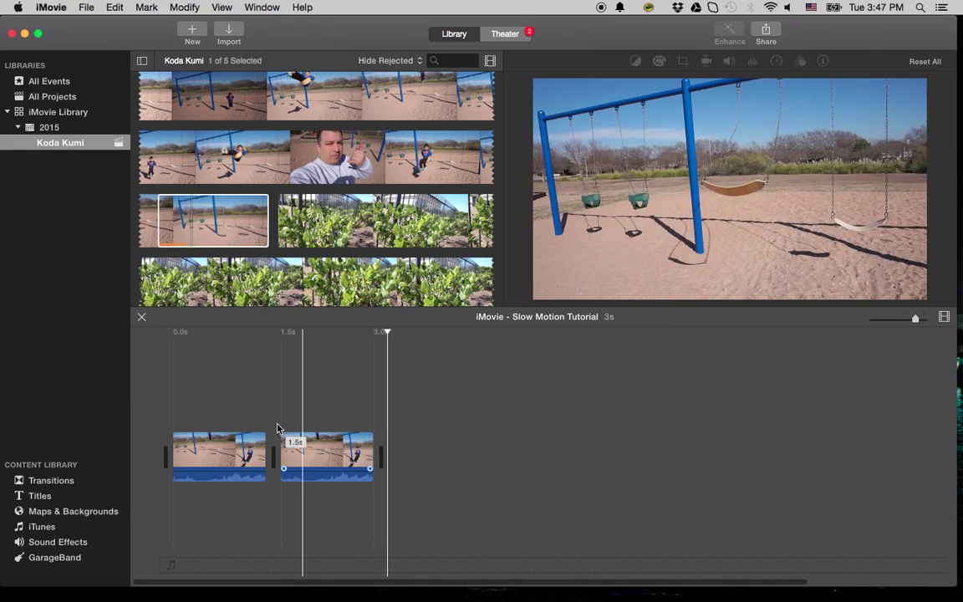
key(space)
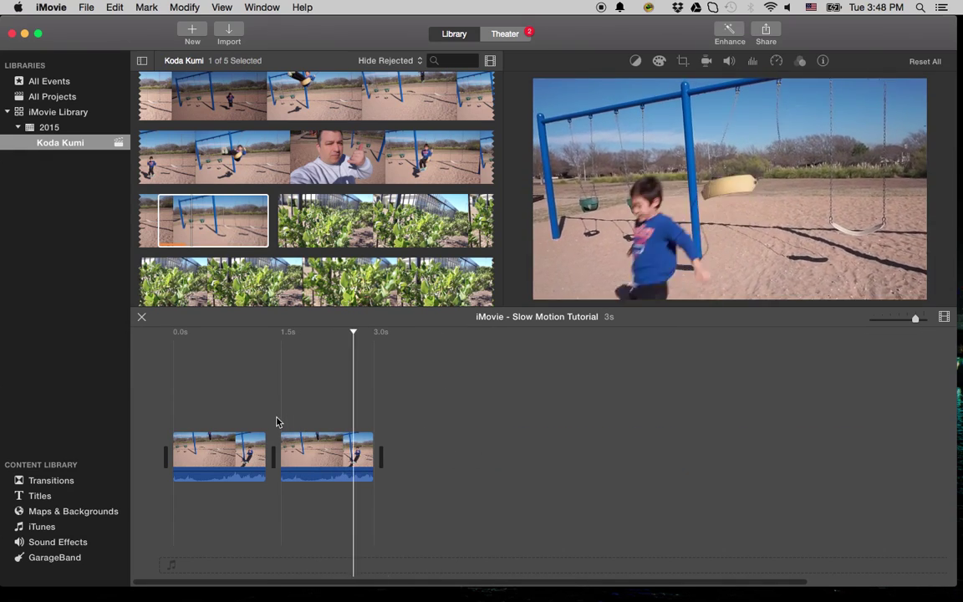
- Return to the timeline start and set the second short clip's speed to Reverse
click(190, 421)
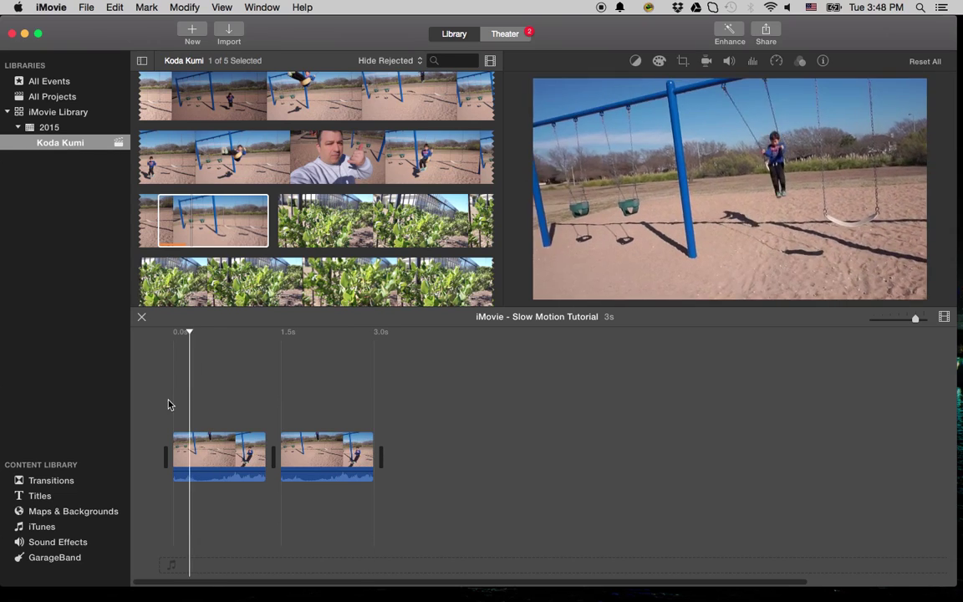
click(174, 409)
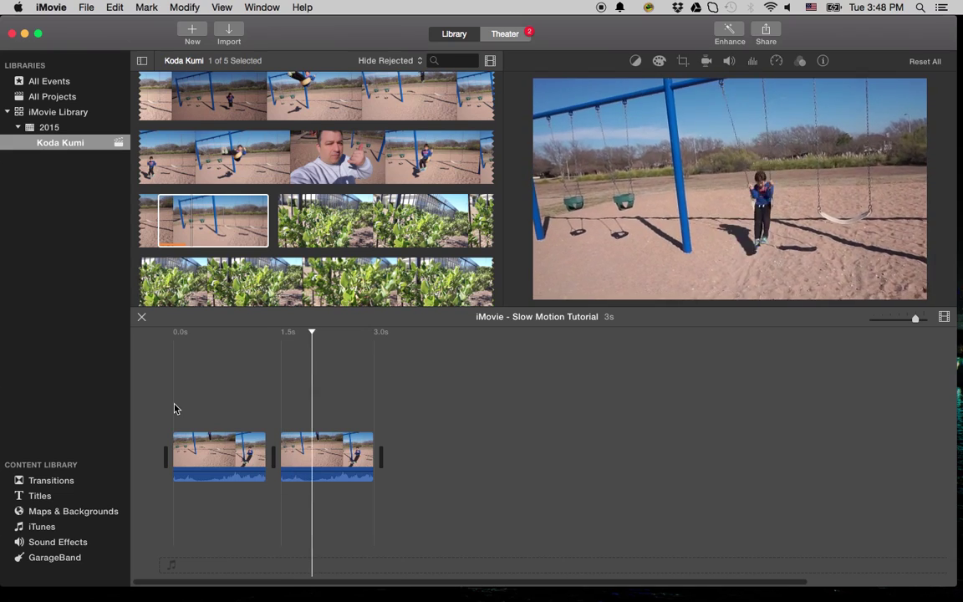
click(315, 453)
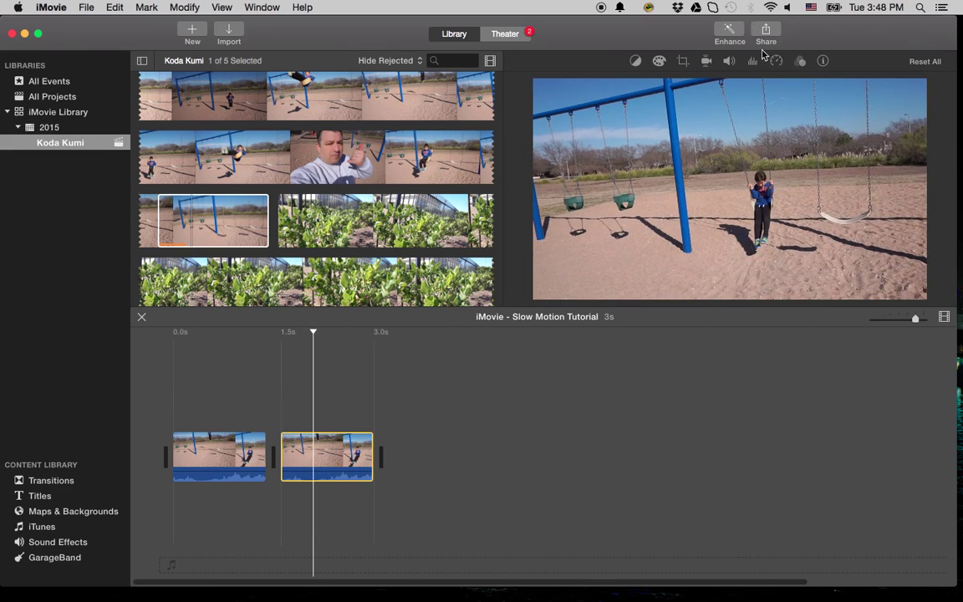
click(776, 61)
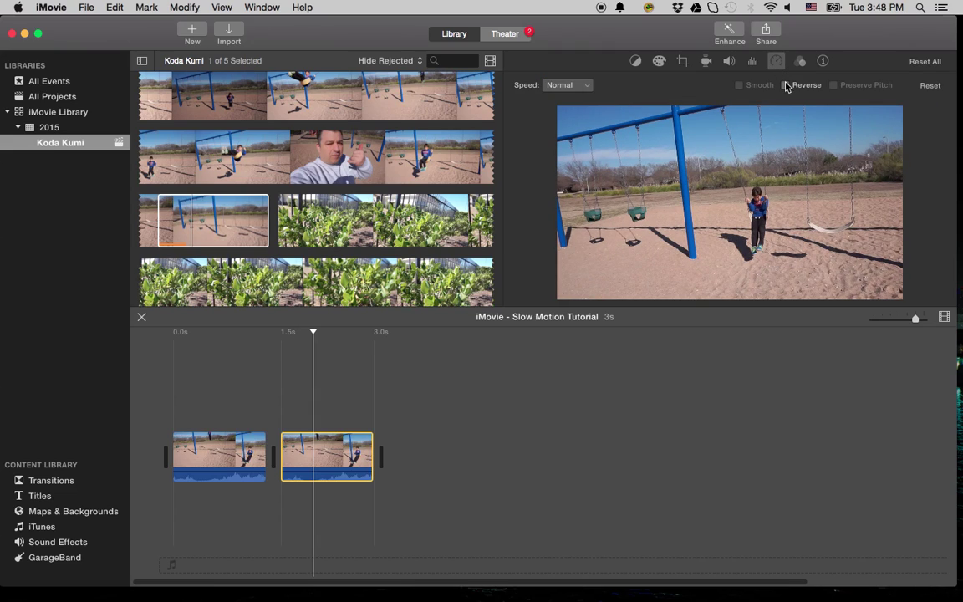
click(786, 85)
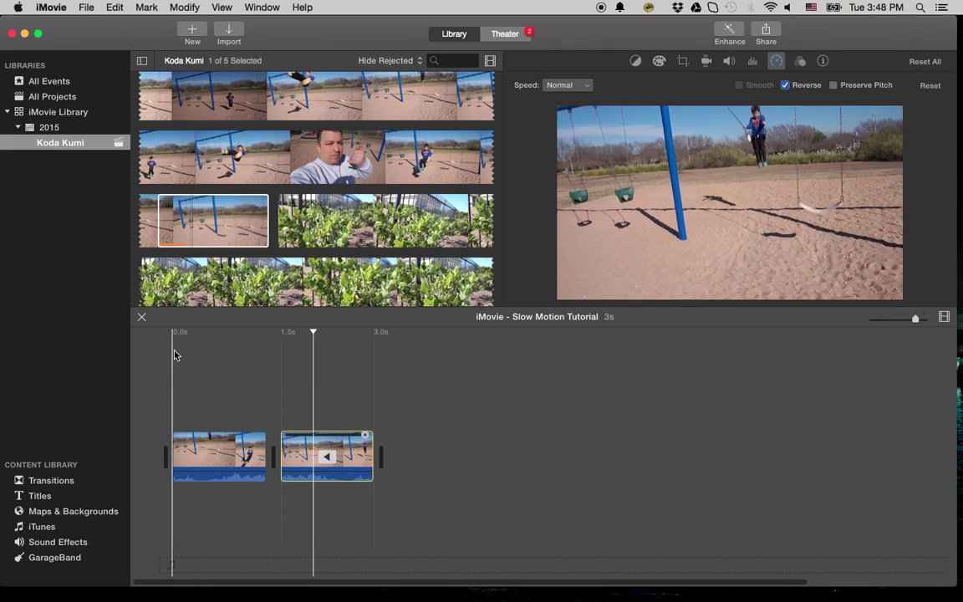
- Play from the start to check the reversed clip, then reselect its speed settings
click(170, 353)
key(space)
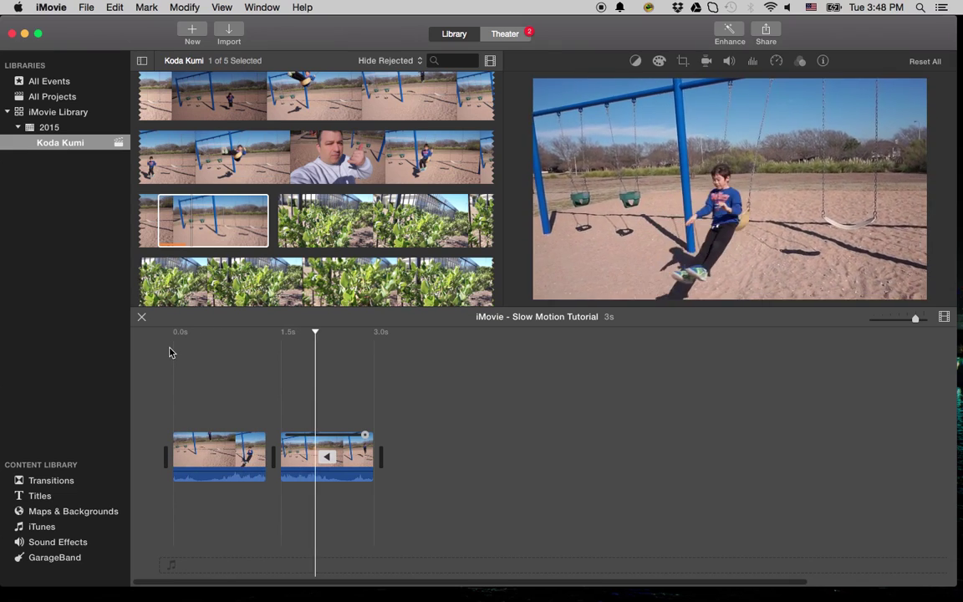
click(353, 429)
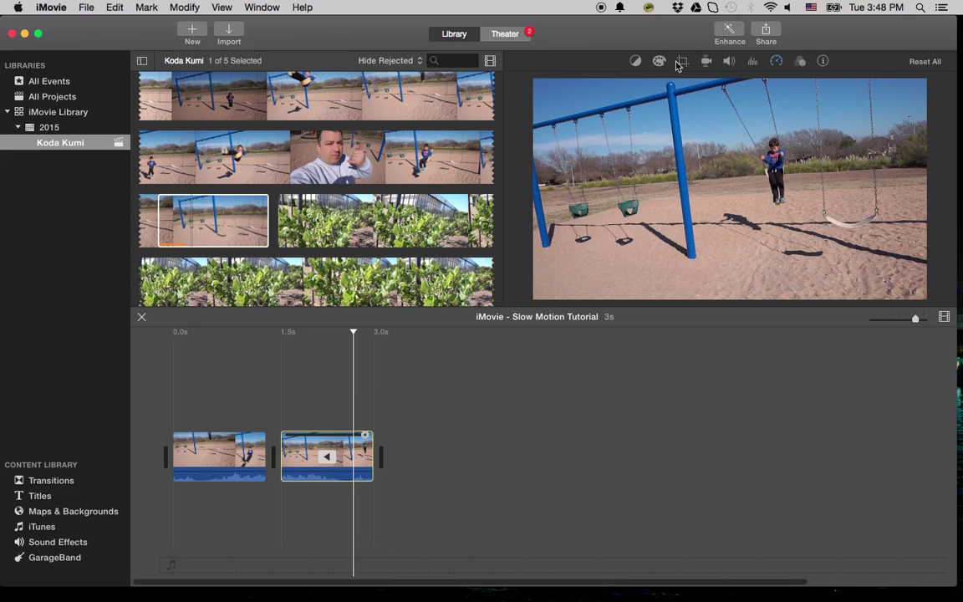
click(777, 61)
- Set the reversed second clip's speed preset to Slow and play it from the start
click(584, 87)
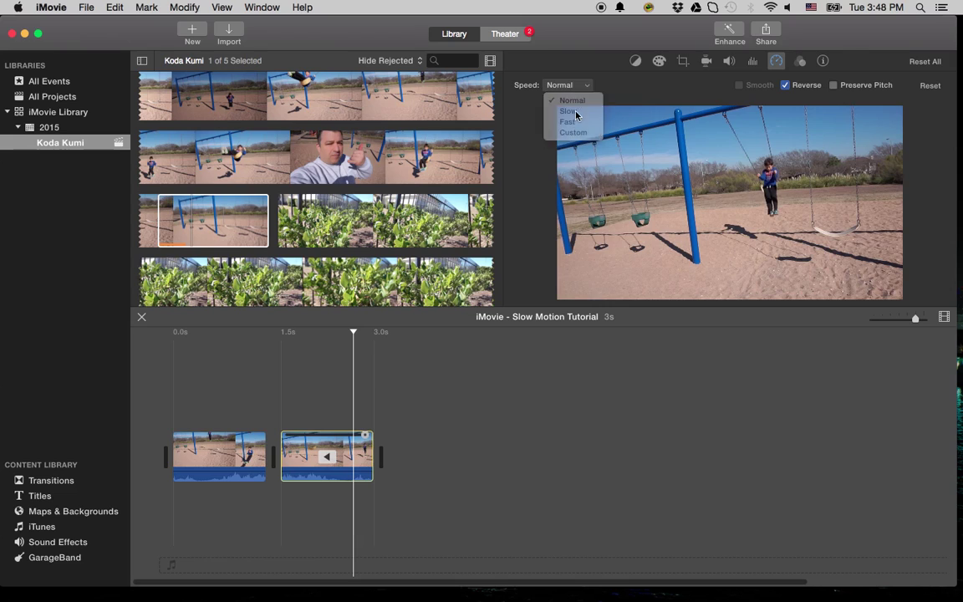
click(575, 112)
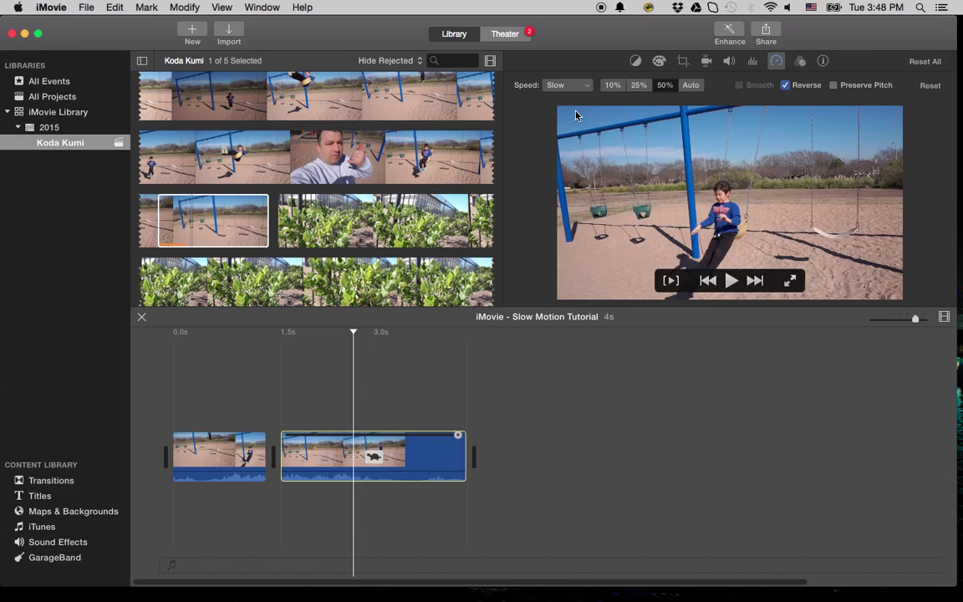
click(173, 406)
key(space)
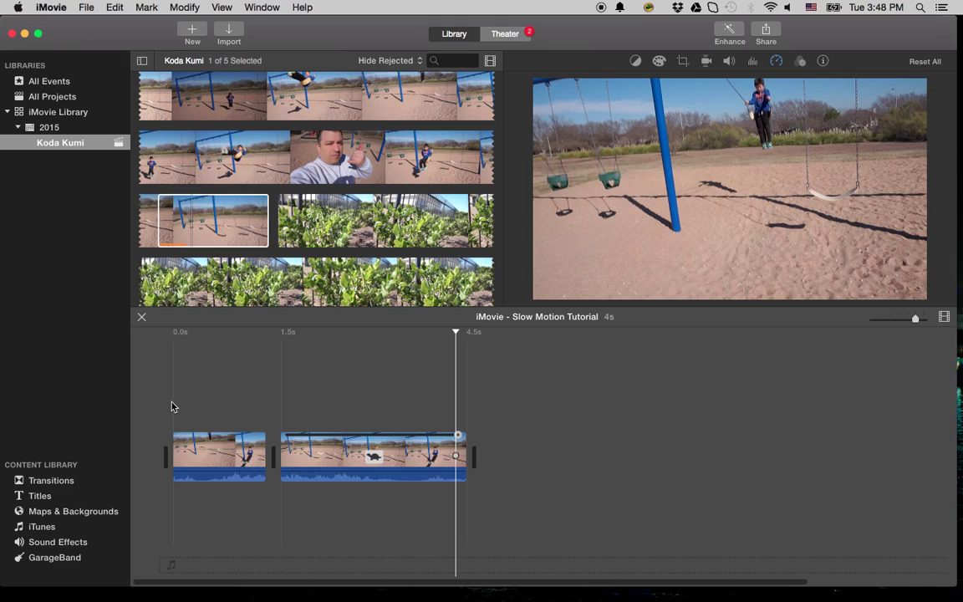
- In Sound Effects, select Stepping Out Short and preview Space Ship Siren
click(42, 545)
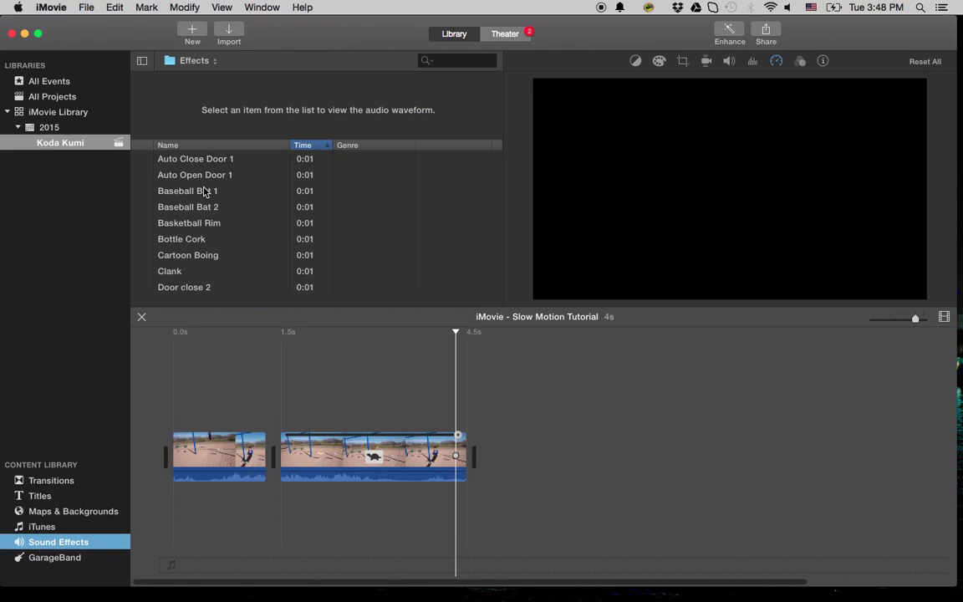
click(205, 192)
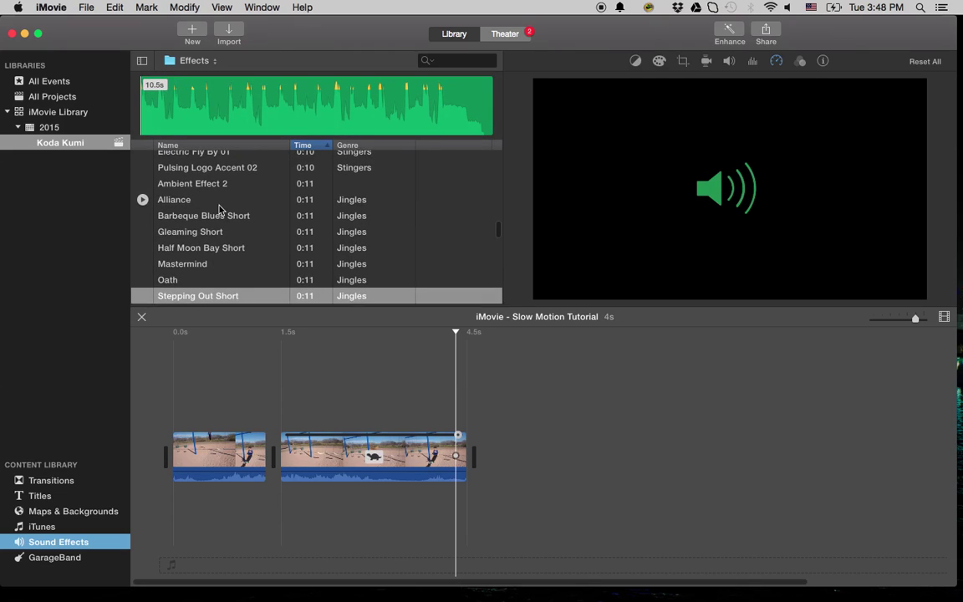
scroll(220, 209, down, 5)
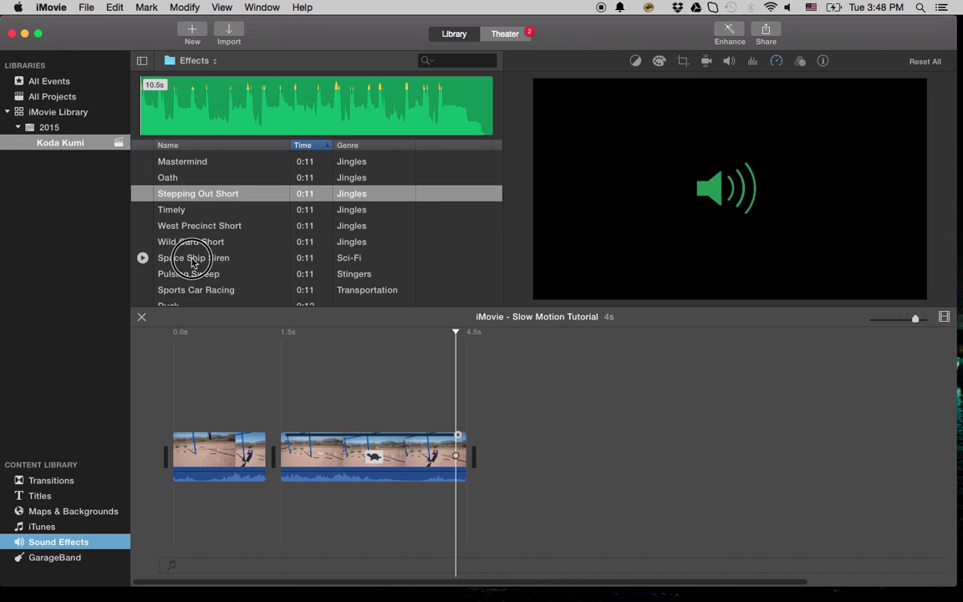
click(142, 258)
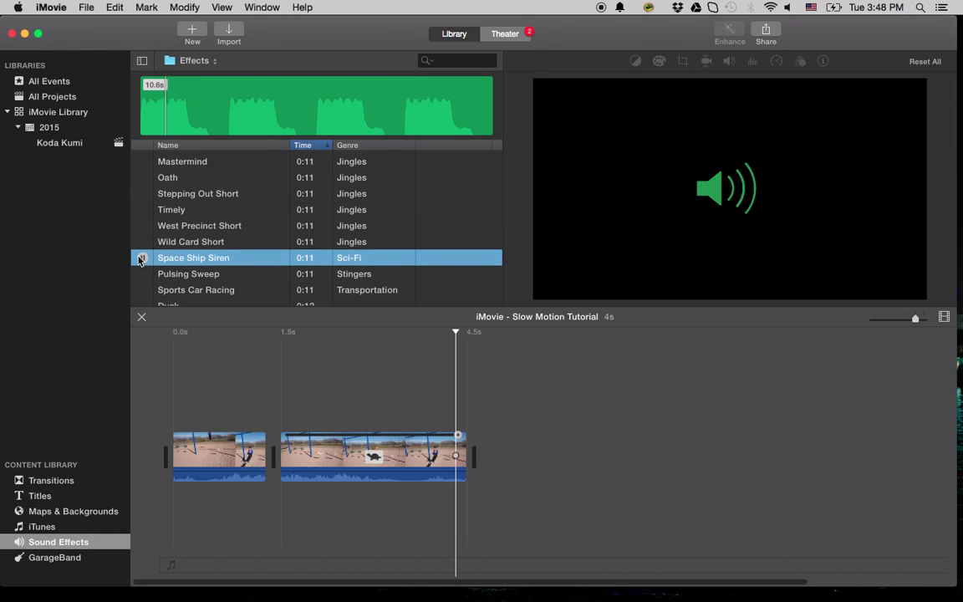
key(XF86AudioRaiseVolume)
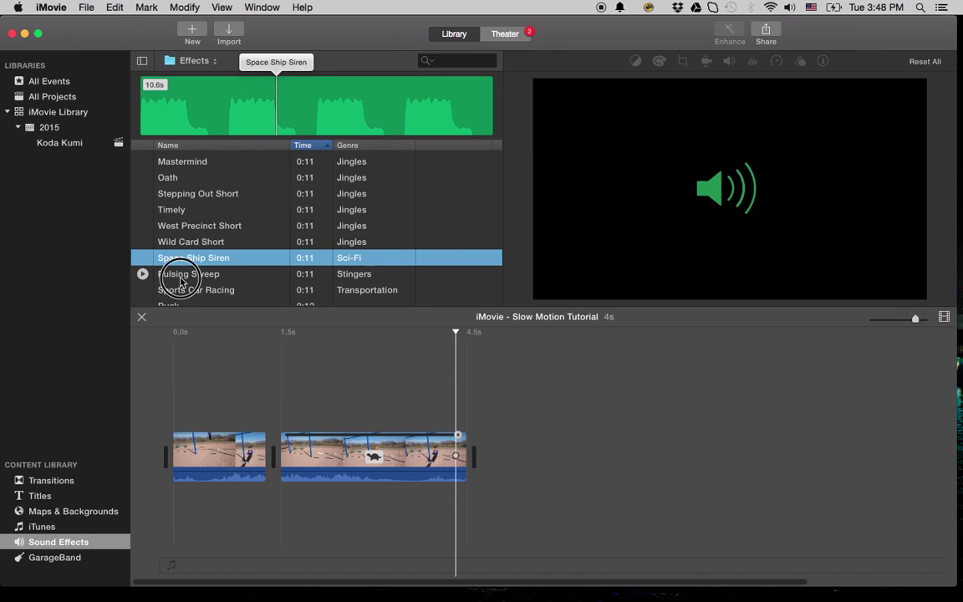
- Preview the Pulsing Sweep and Sports Car Racing sound effects
click(142, 274)
click(141, 276)
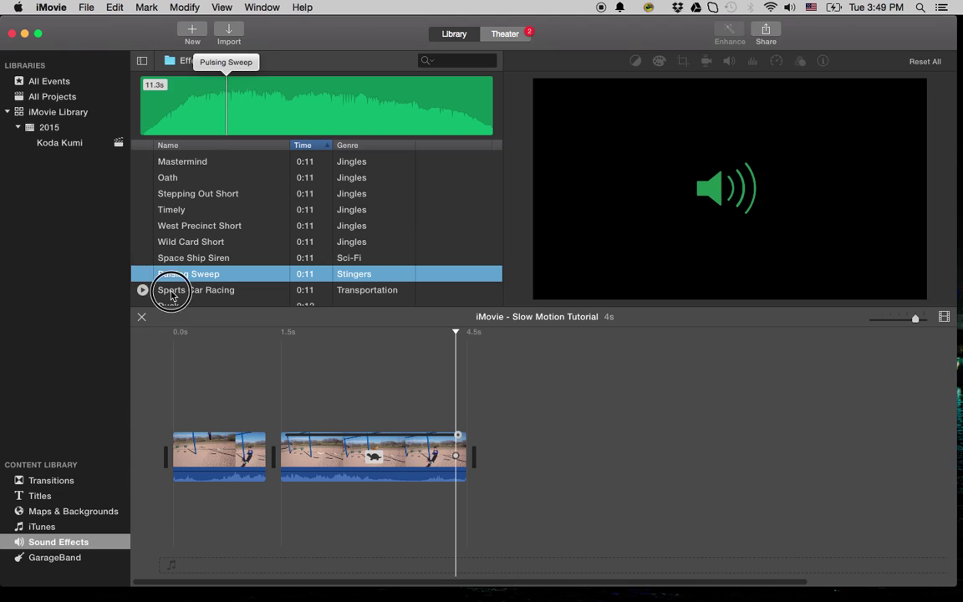
click(144, 289)
click(143, 290)
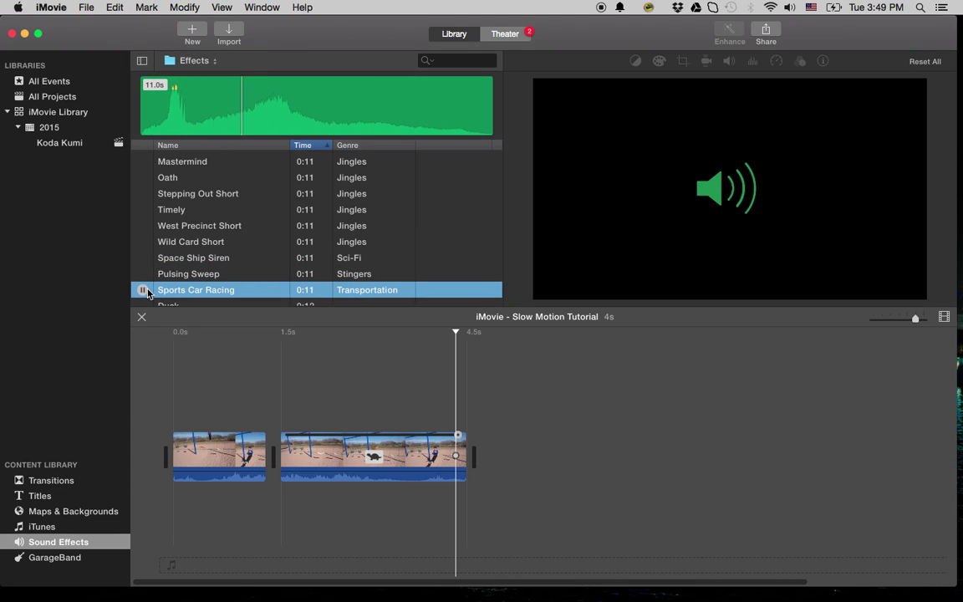
- Scroll down the list, preview Electro Static Accent 04, and select it
scroll(148, 293, down, 5)
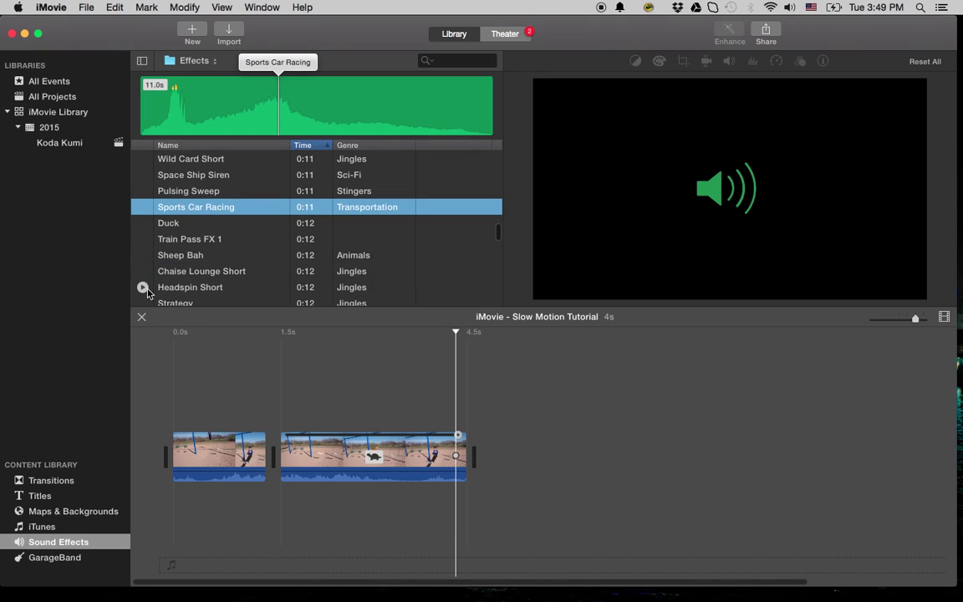
scroll(187, 243, down, 6)
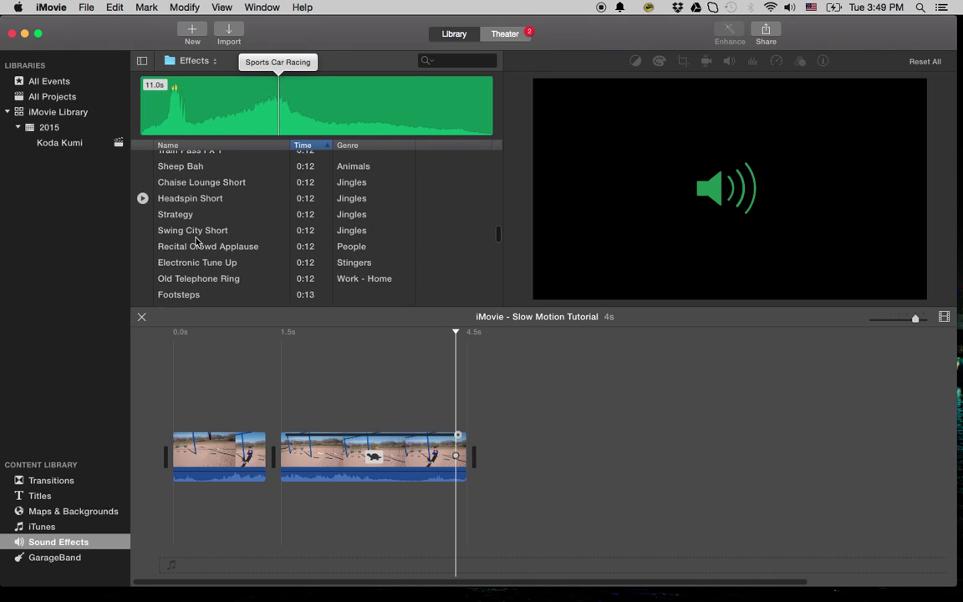
scroll(197, 242, down, 9)
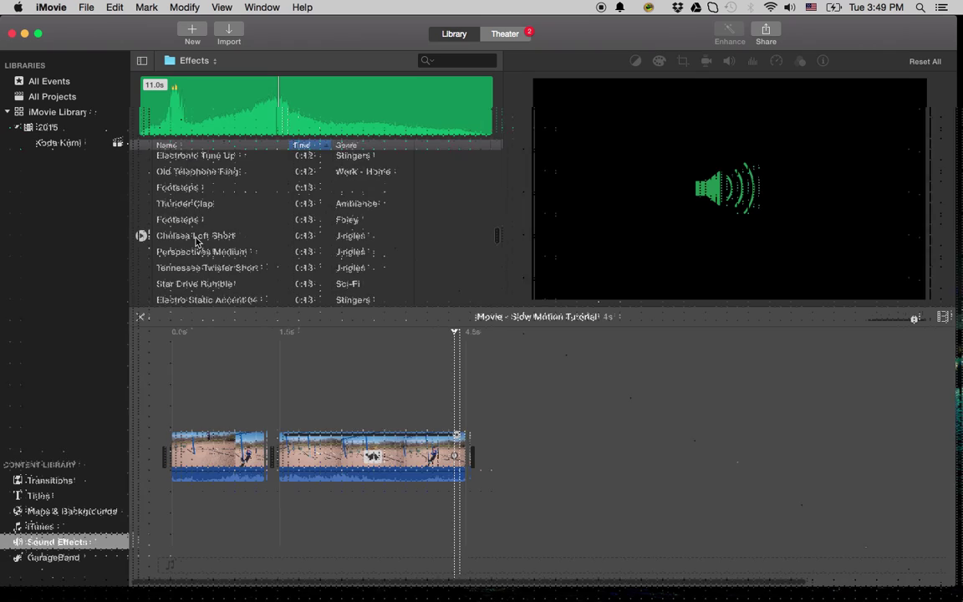
scroll(197, 242, down, 3)
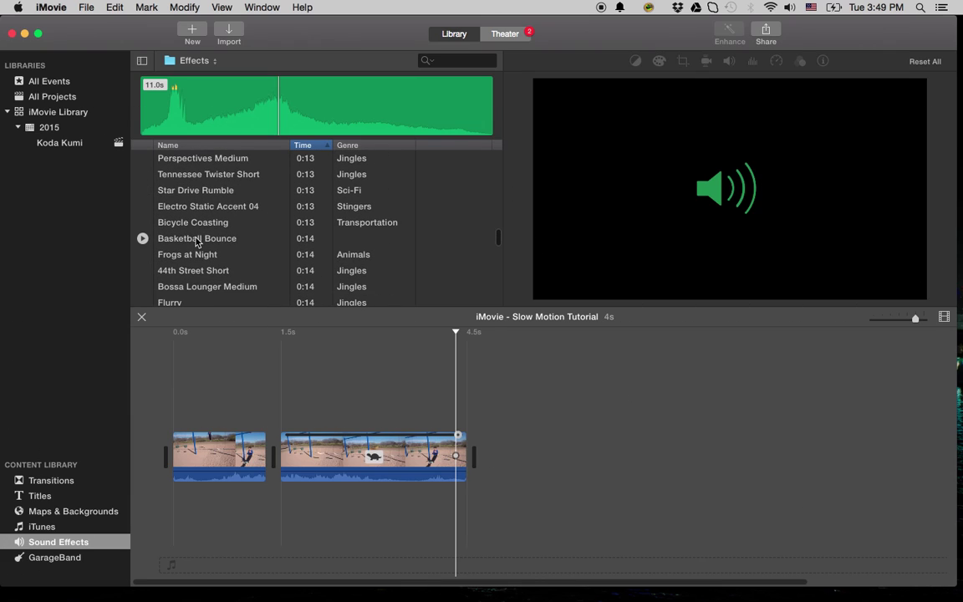
click(141, 209)
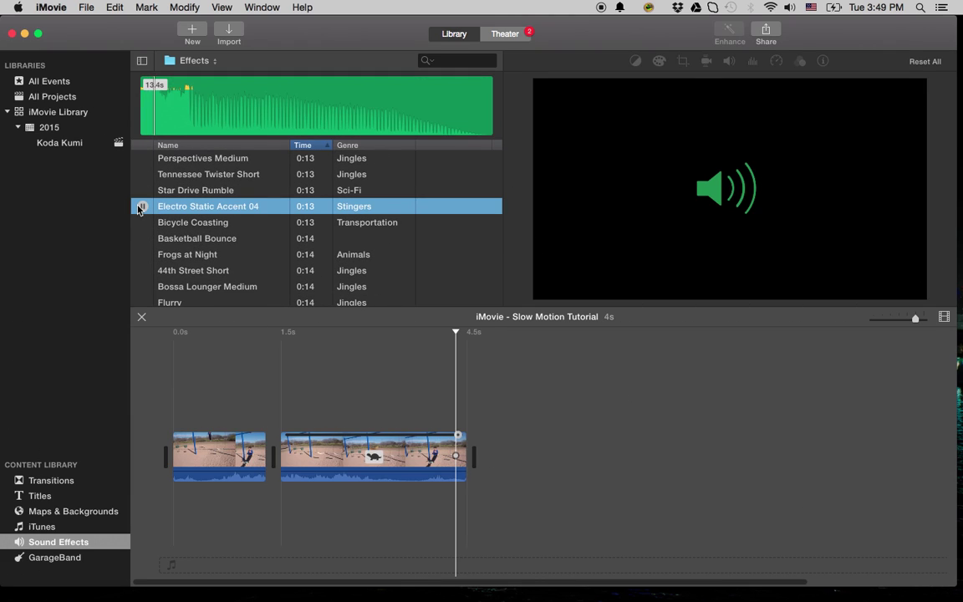
click(140, 208)
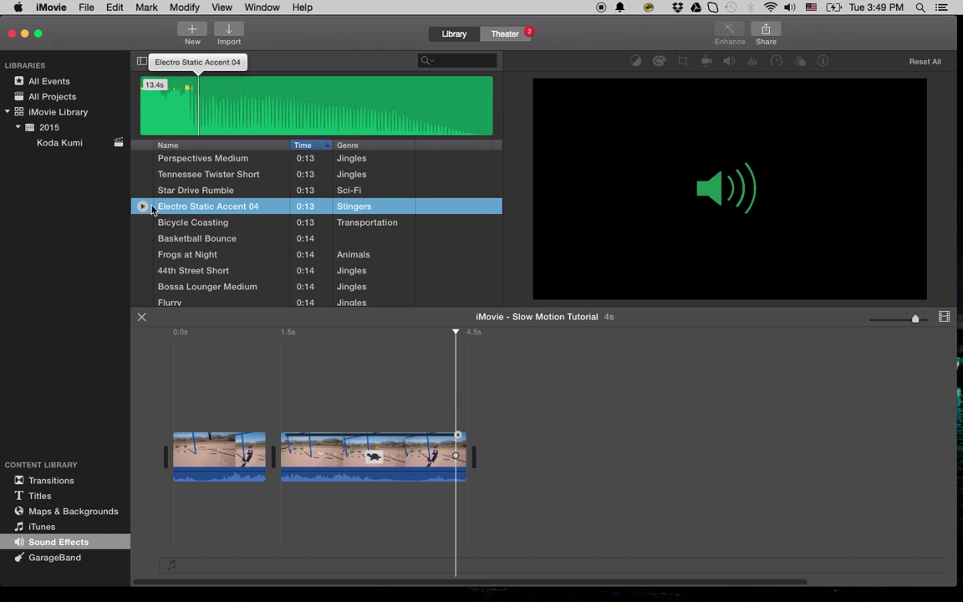
click(170, 208)
- Place Electro Static Accent 04 under the second clip, split at its end, delete the 10.3s remainder, and play
mouse_move(171, 211)
mouse_down()
mouse_move(290, 456)
mouse_move(301, 500)
mouse_move(282, 500)
mouse_up()
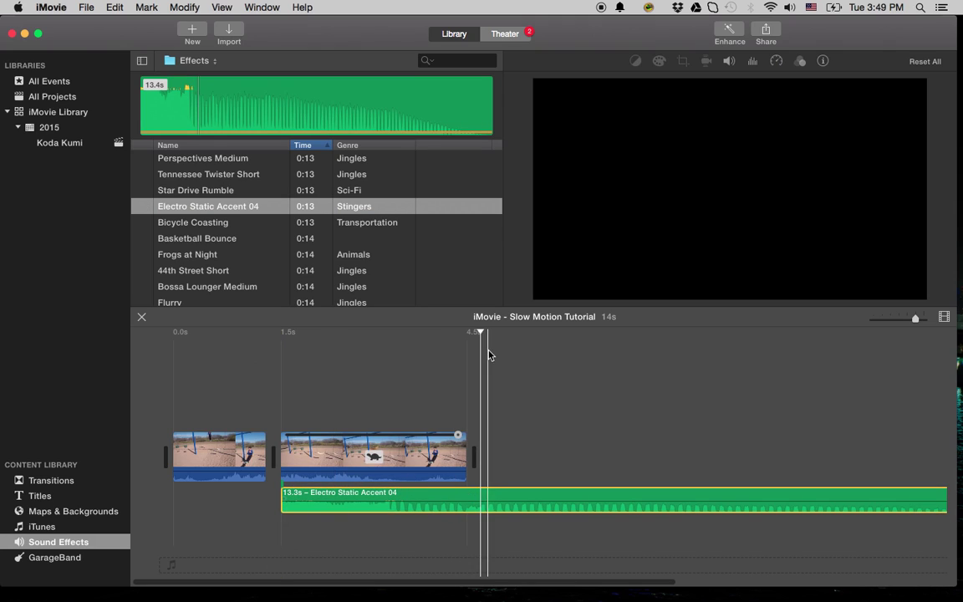
drag(483, 327, 469, 333)
key(super+b)
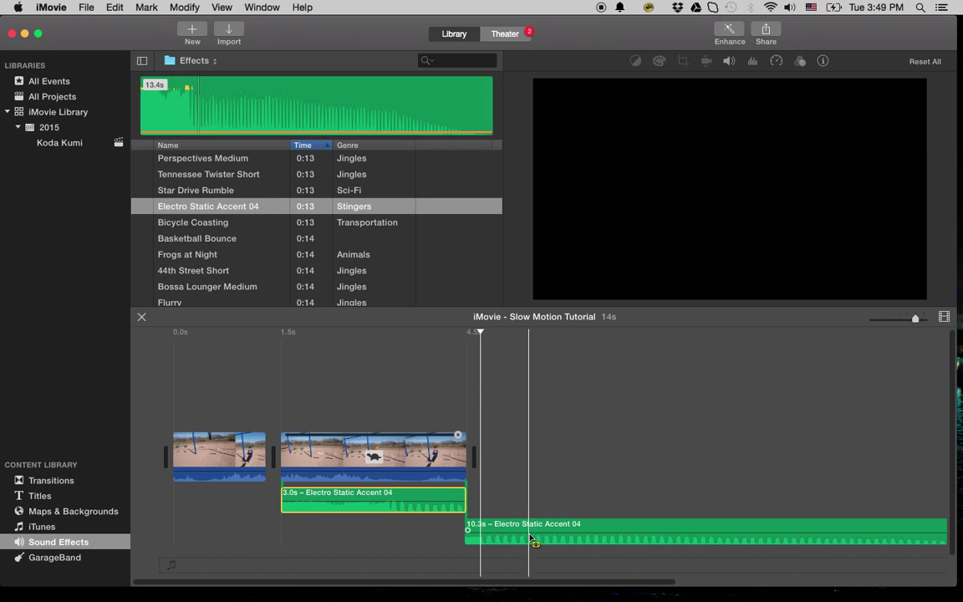
key(Delete)
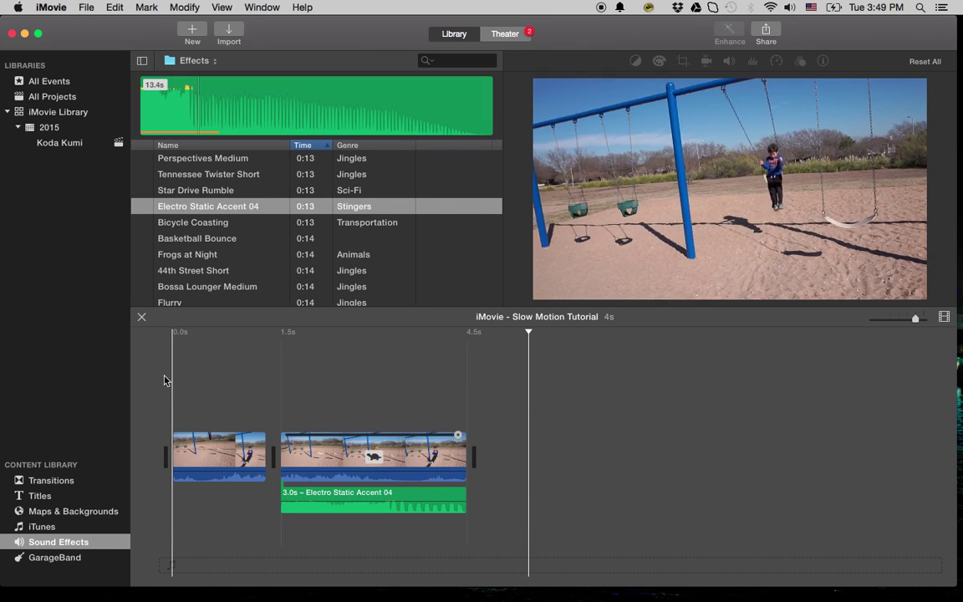
key(XF86AudioRaiseVolume)
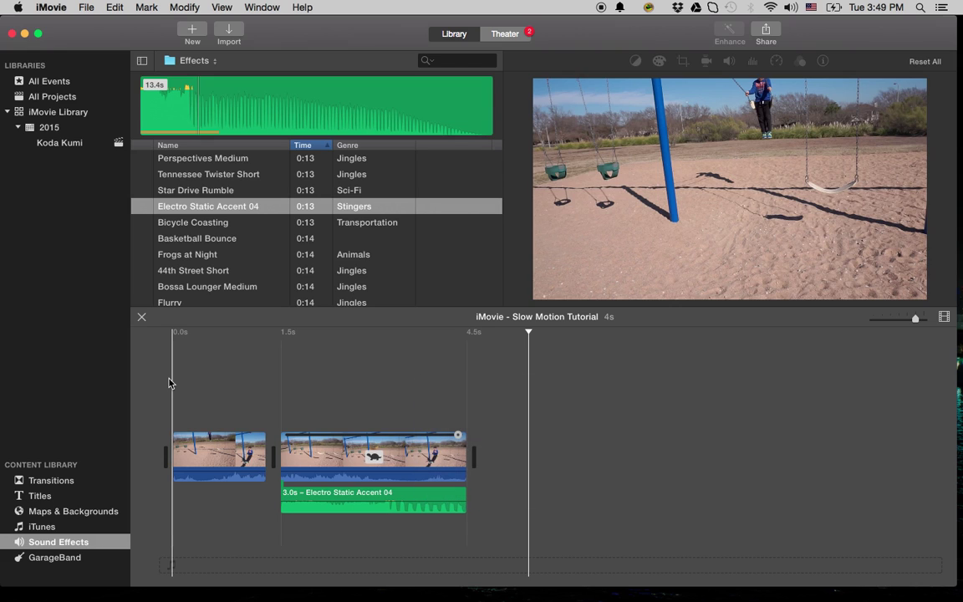
key(space)
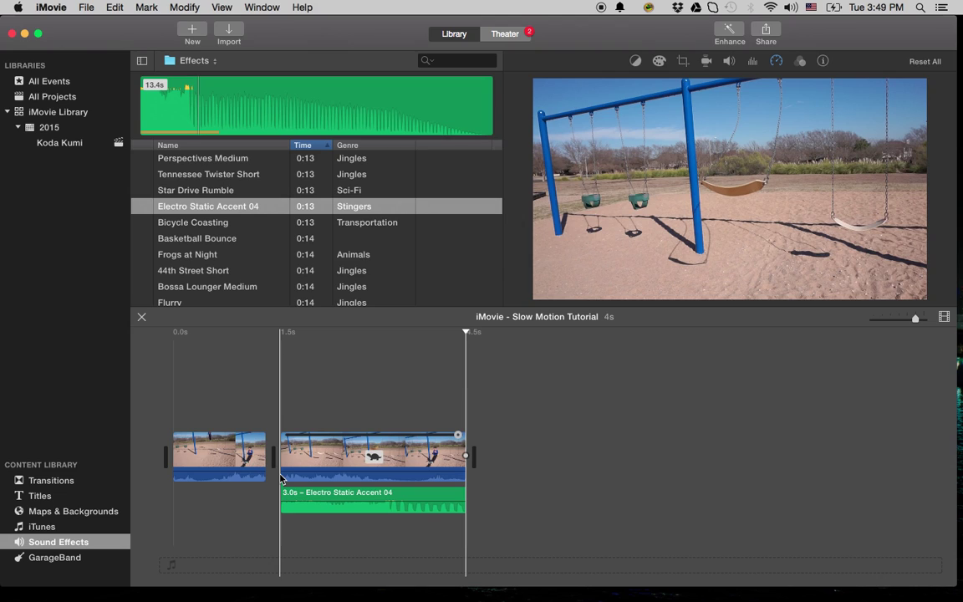
- Set the reversed second clip's speed to Fast at 4x, then select the Electro Static Accent 04 sound
click(338, 447)
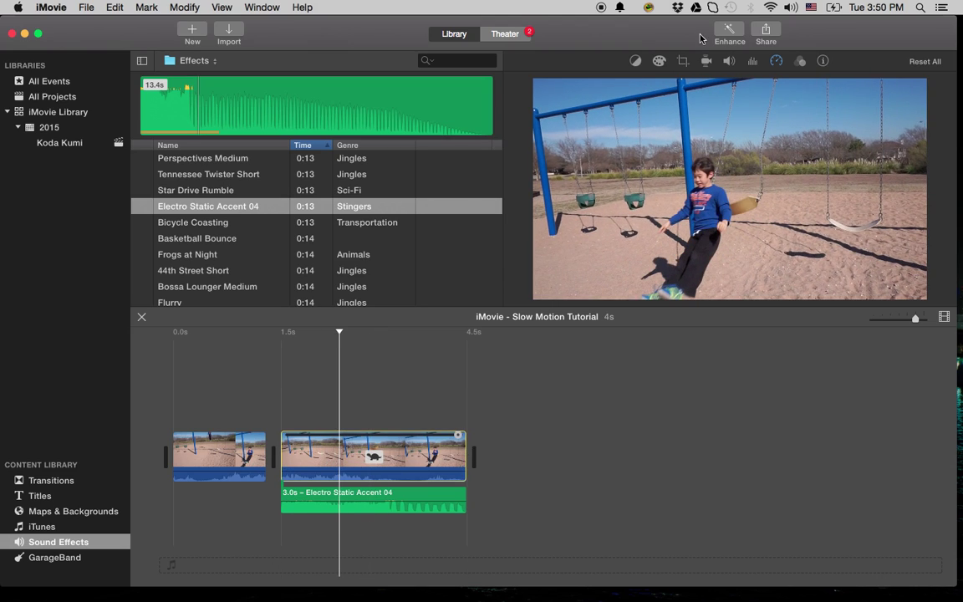
click(776, 62)
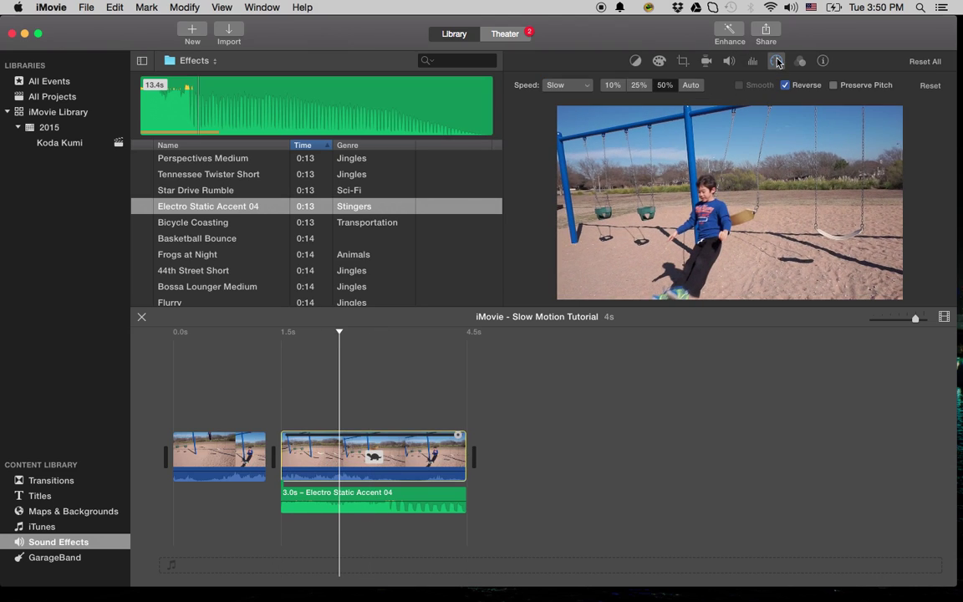
click(587, 89)
click(576, 123)
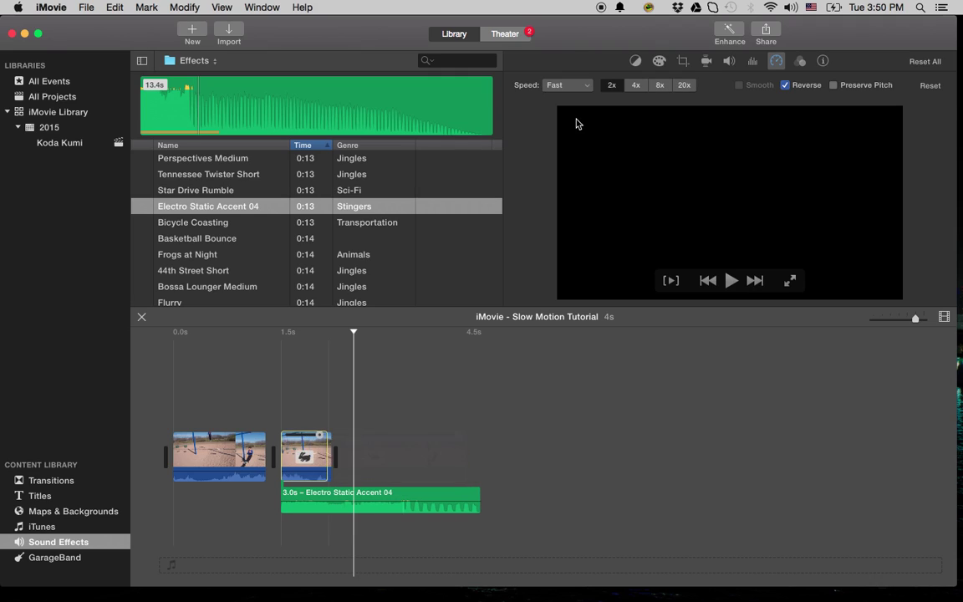
click(637, 85)
click(362, 500)
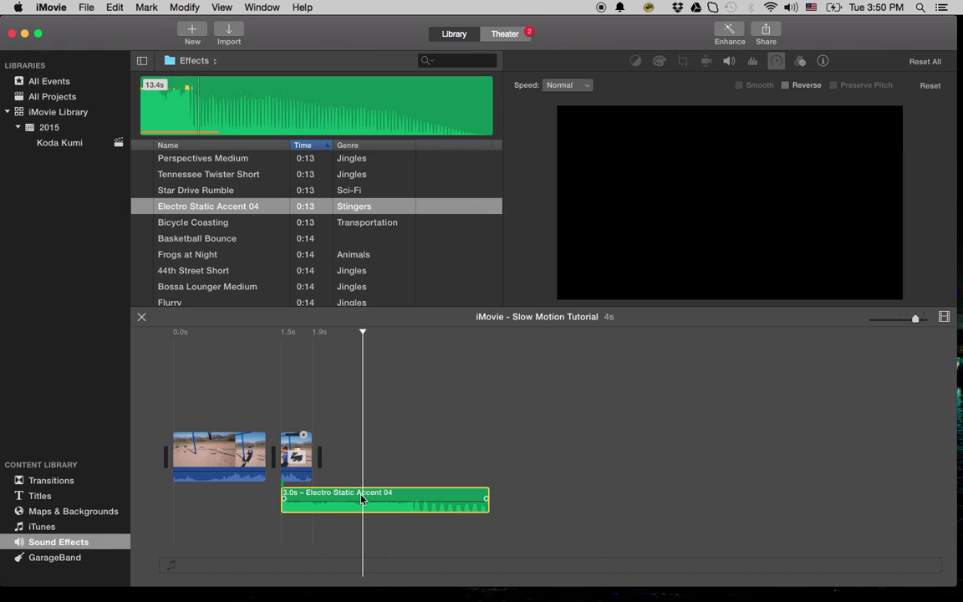
- Delete the Electro Static Accent 04 sound, play from the start, and show the speed handle
key(Delete)
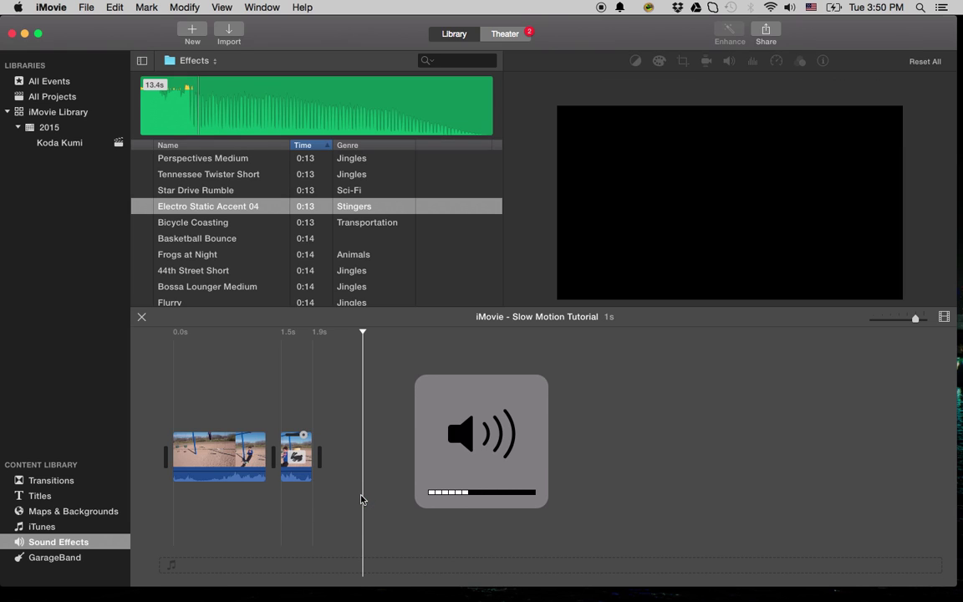
click(173, 405)
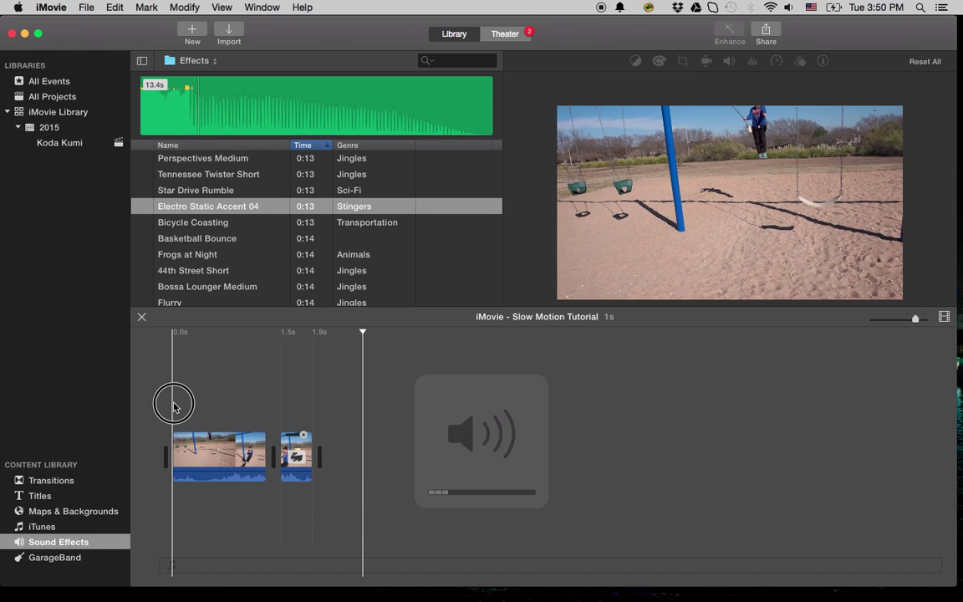
key(space)
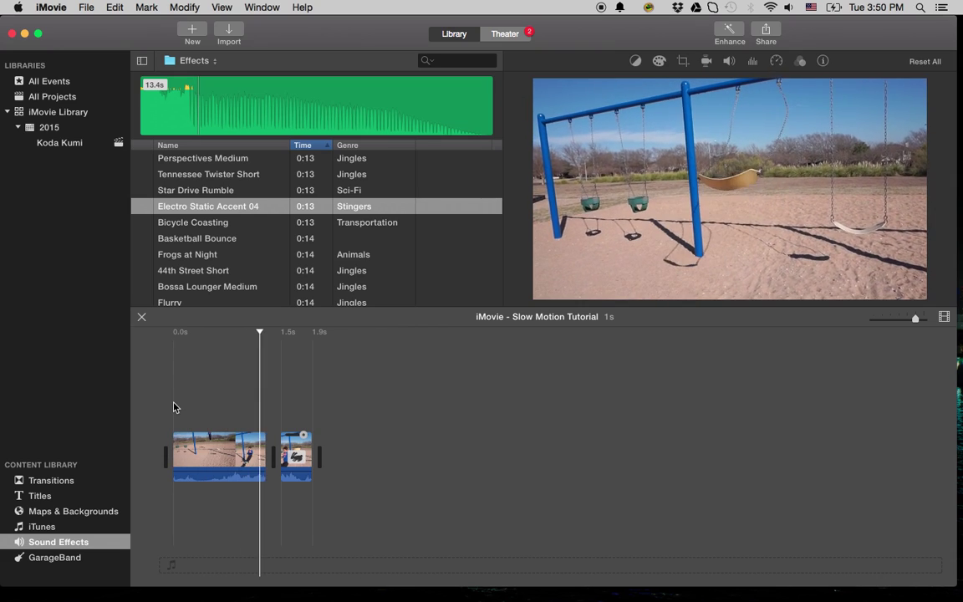
key(super+r)
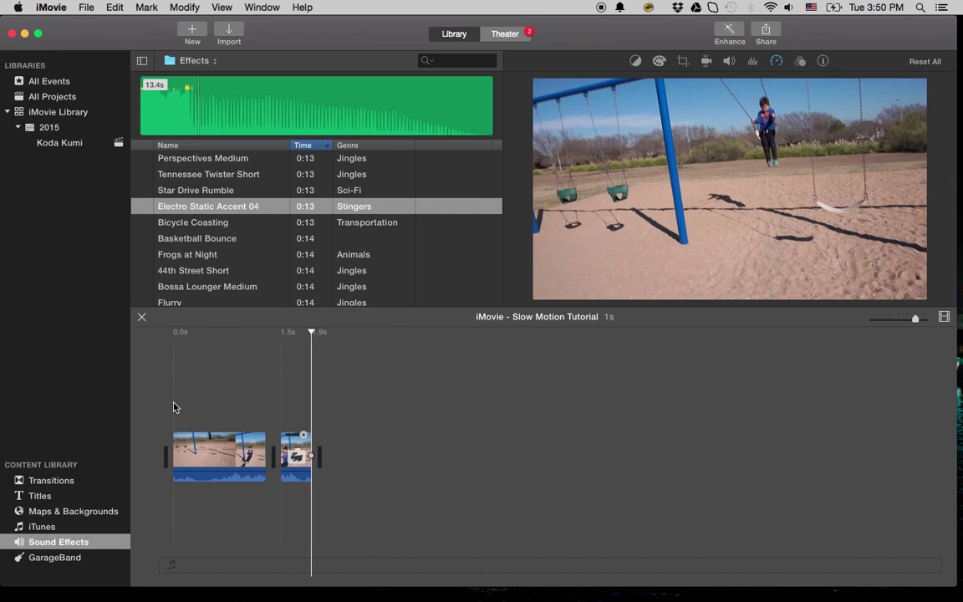